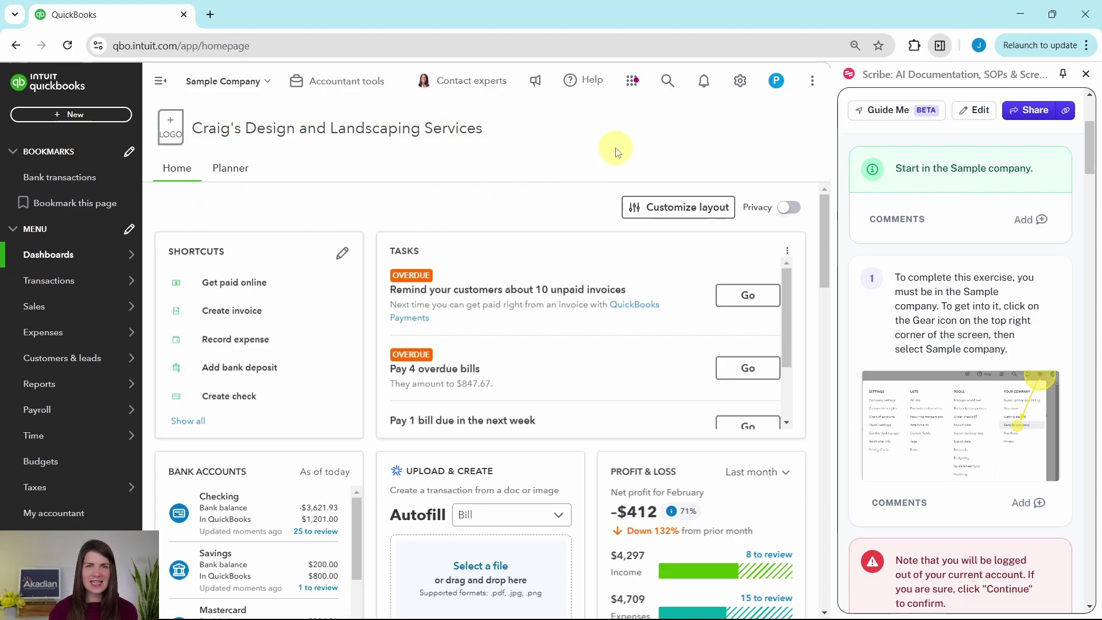
Open the Vendors list from Expenses to view existing vendors and balances.
scroll(955, 217, down, 9)
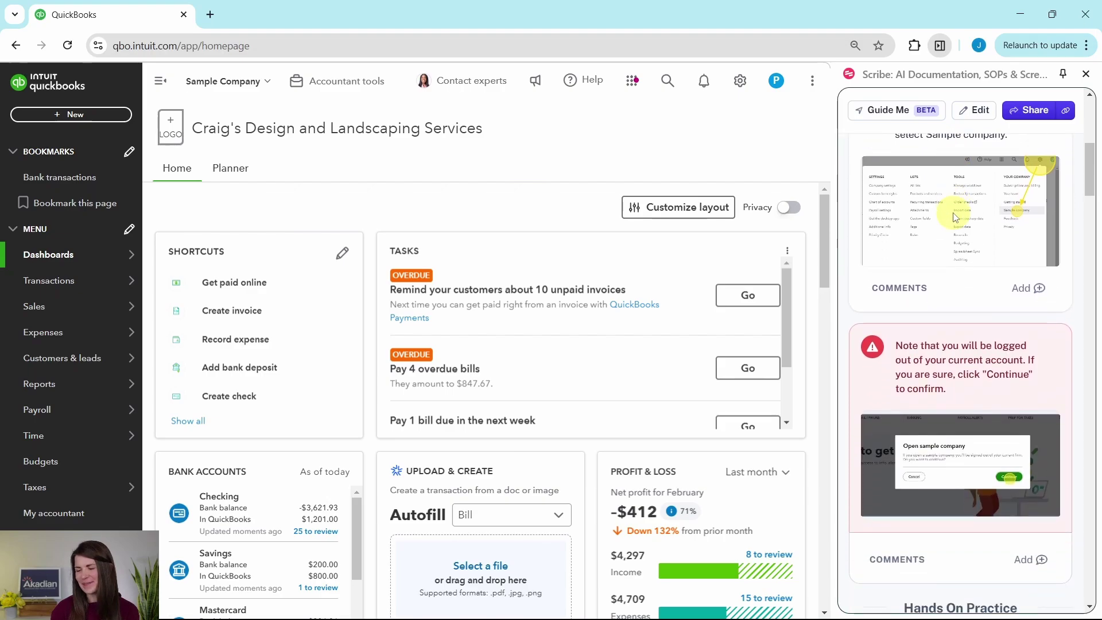
scroll(953, 212, down, 4)
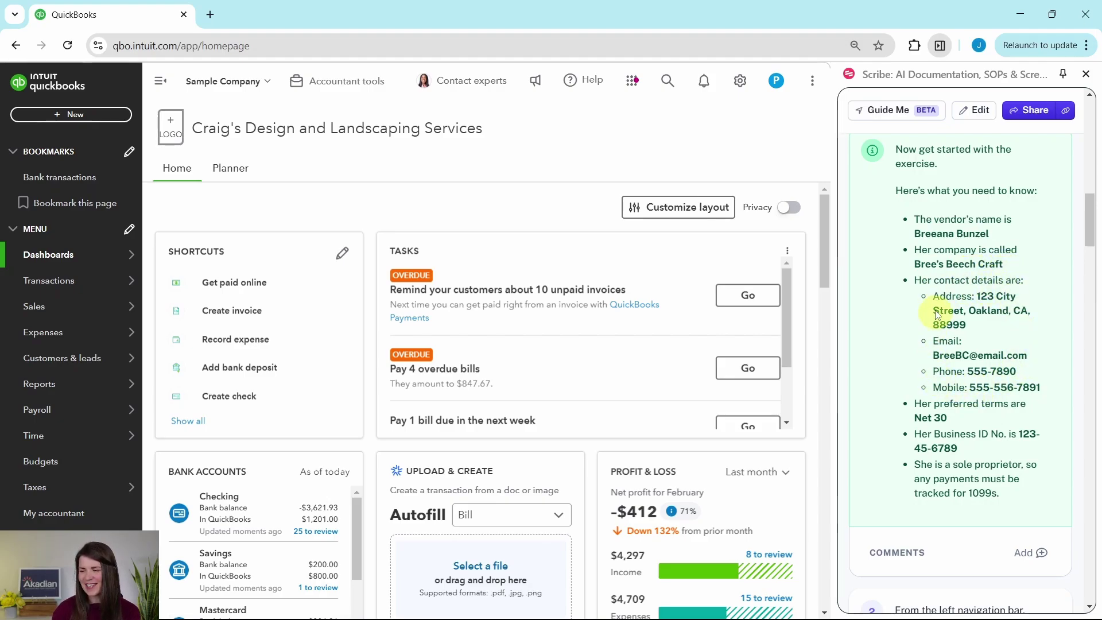
scroll(1012, 354, down, 1)
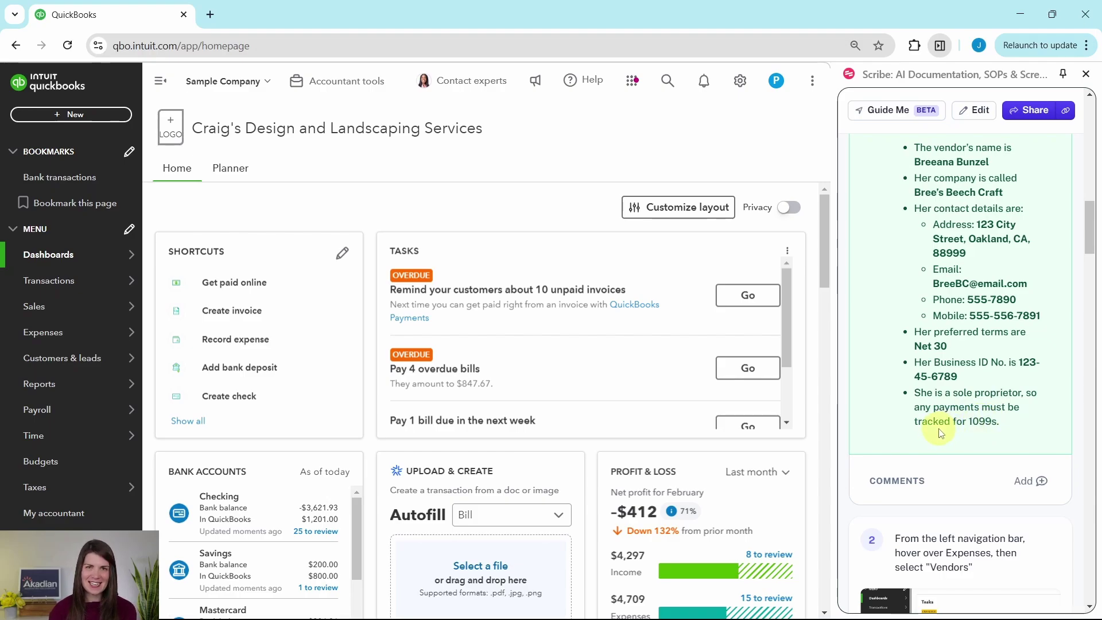
scroll(940, 365, down, 5)
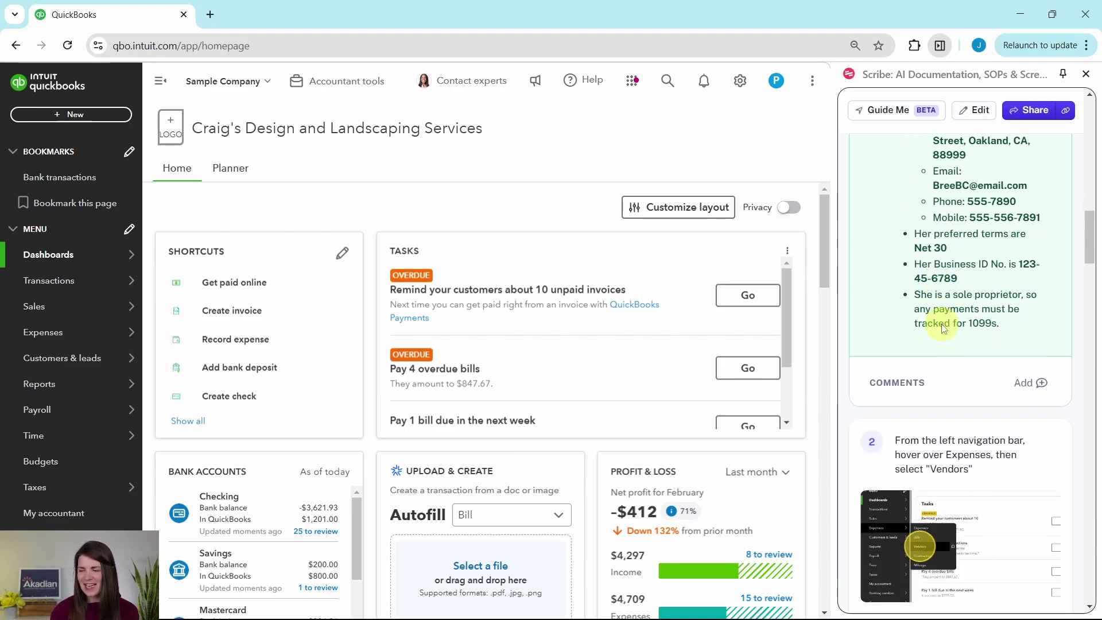
scroll(942, 324, down, 1)
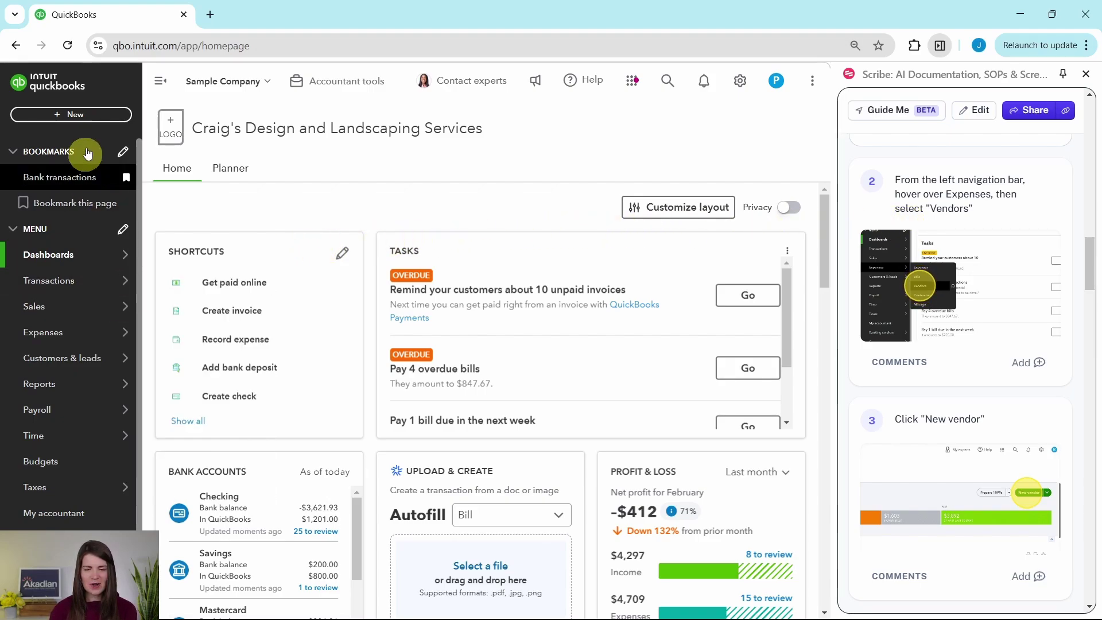
mouse_move(45, 337)
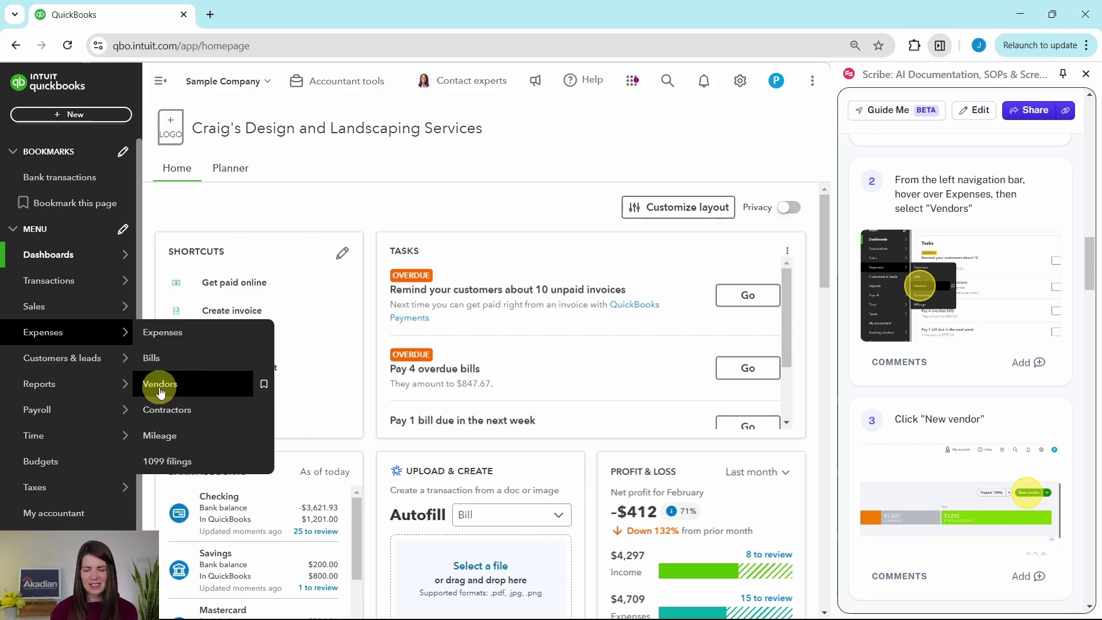
click(160, 392)
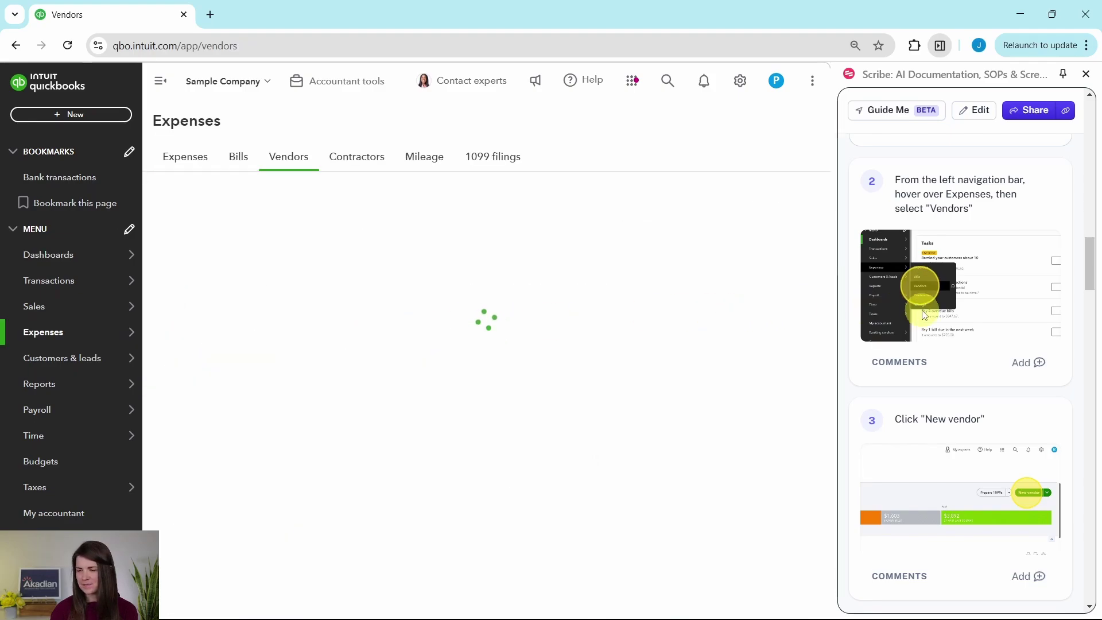
scroll(924, 314, down, 2)
scroll(924, 314, down, 2)
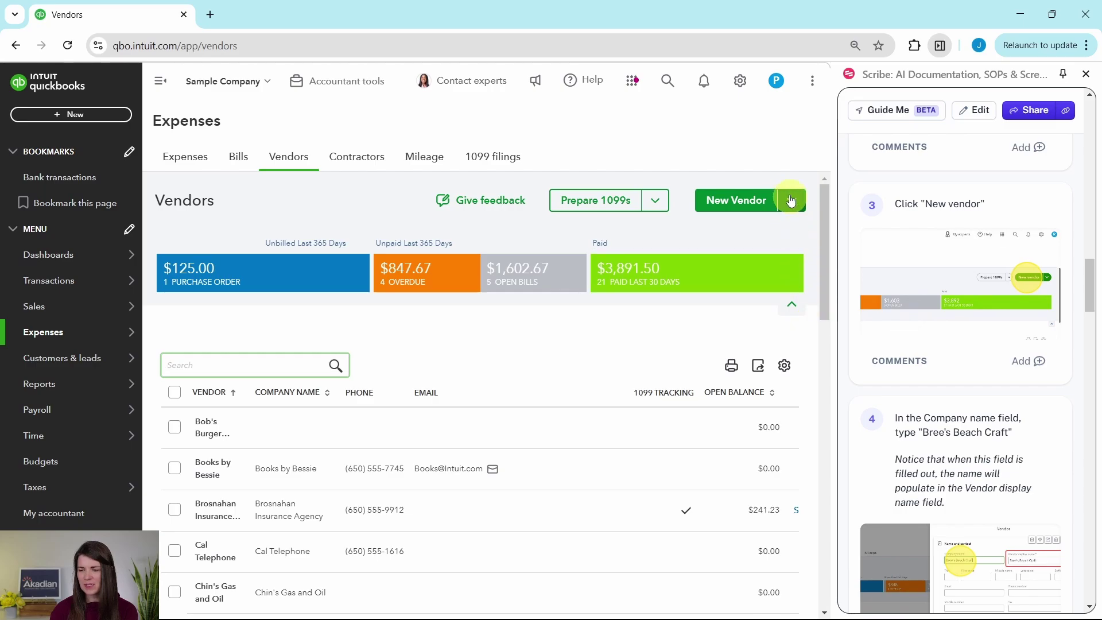
Start a new vendor and paste 'Bree's Beach Craft' as the company name.
click(733, 209)
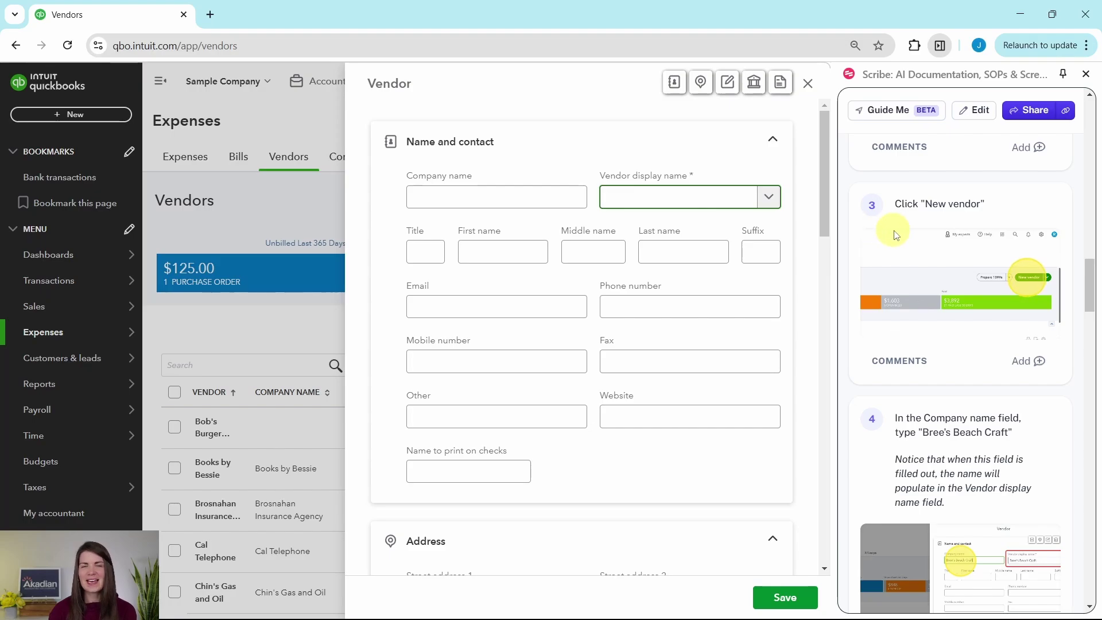
scroll(936, 231, down, 3)
scroll(936, 233, down, 1)
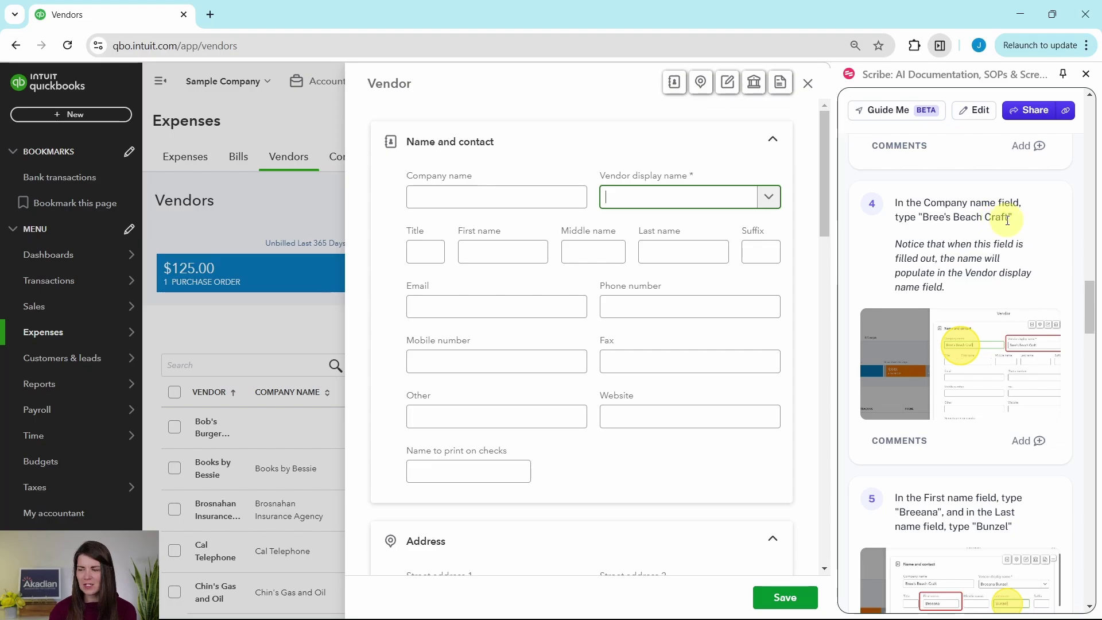
drag(1009, 220, 930, 222)
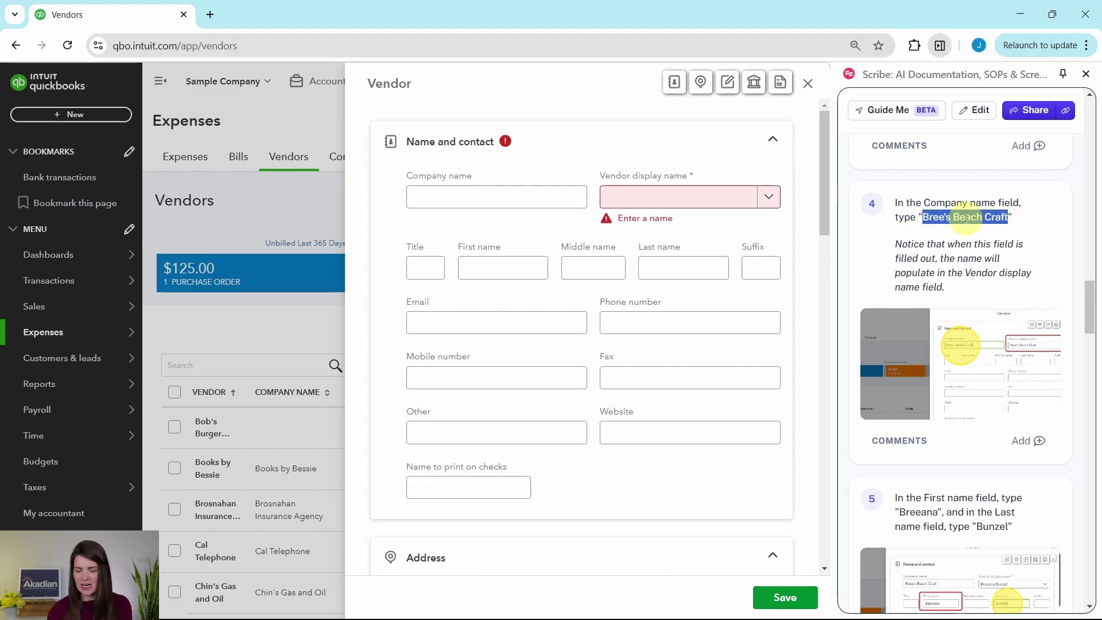
click(494, 201)
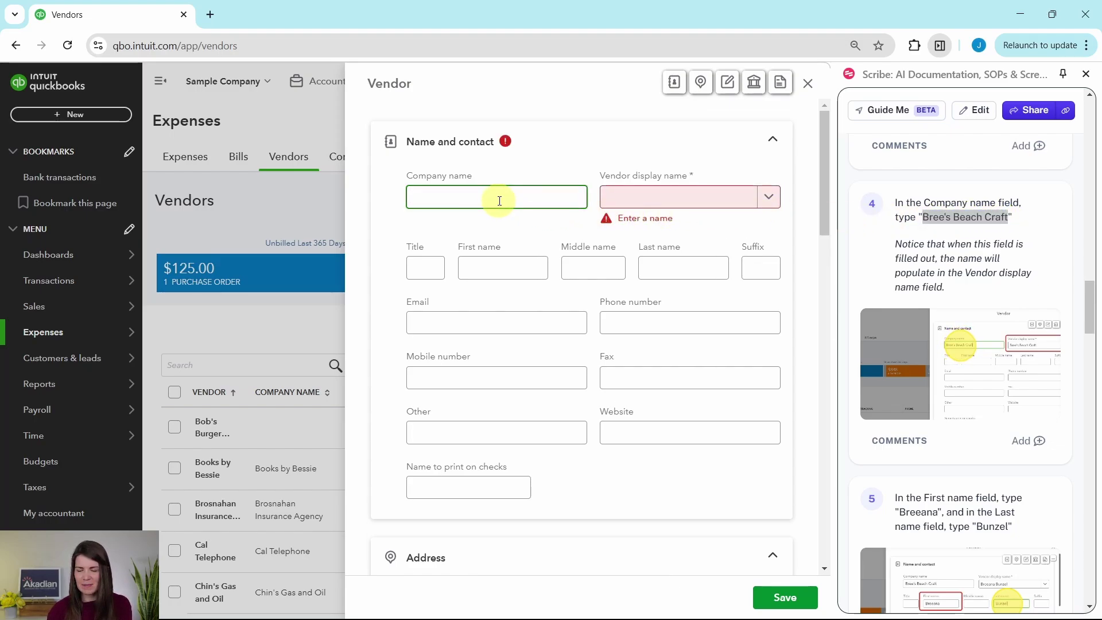
text(Bree's Beach Craft)
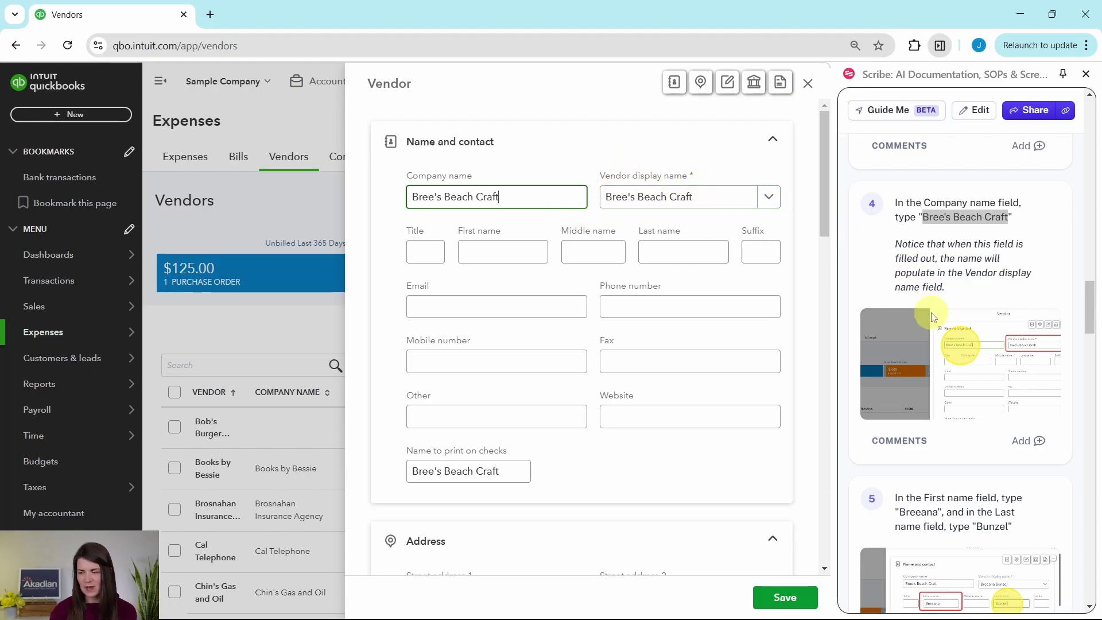
scroll(936, 316, down, 5)
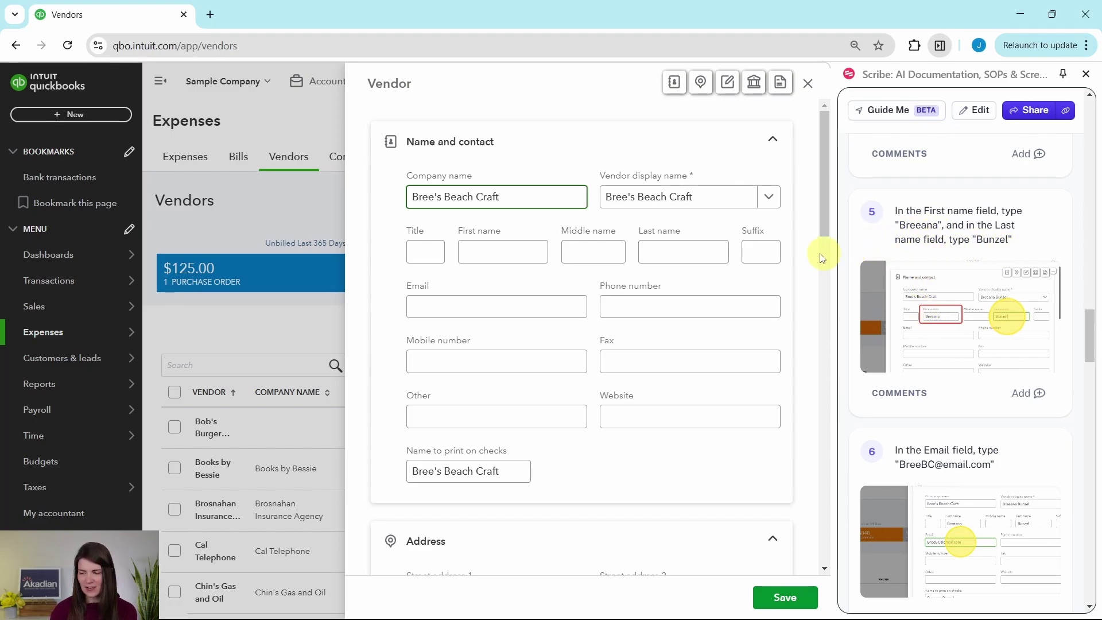
Enter the contact's first and last name on the vendor form.
click(484, 252)
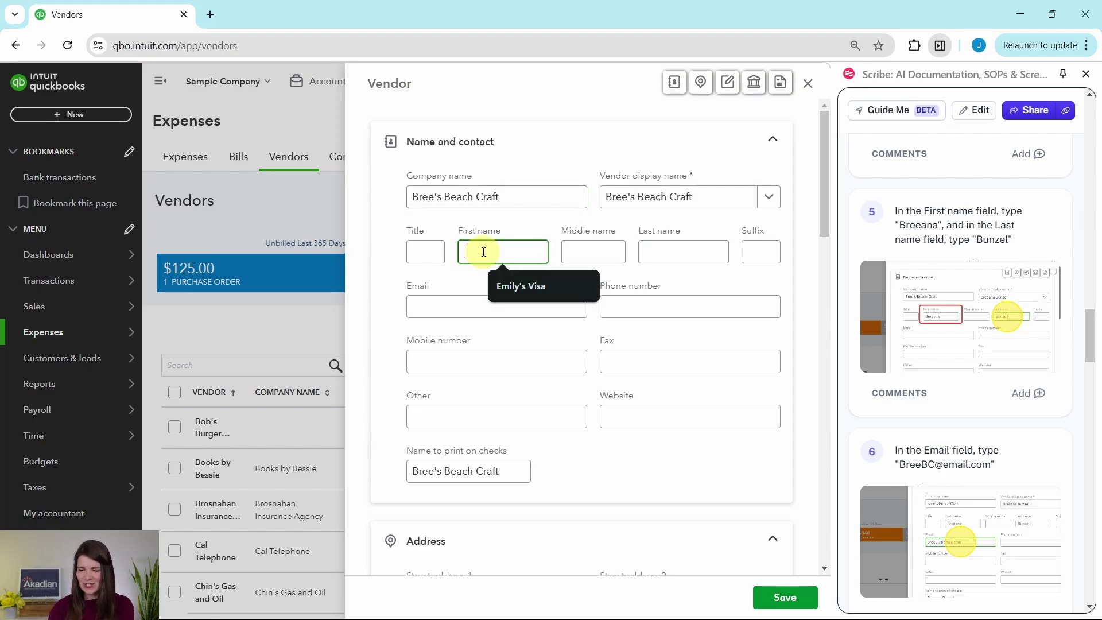
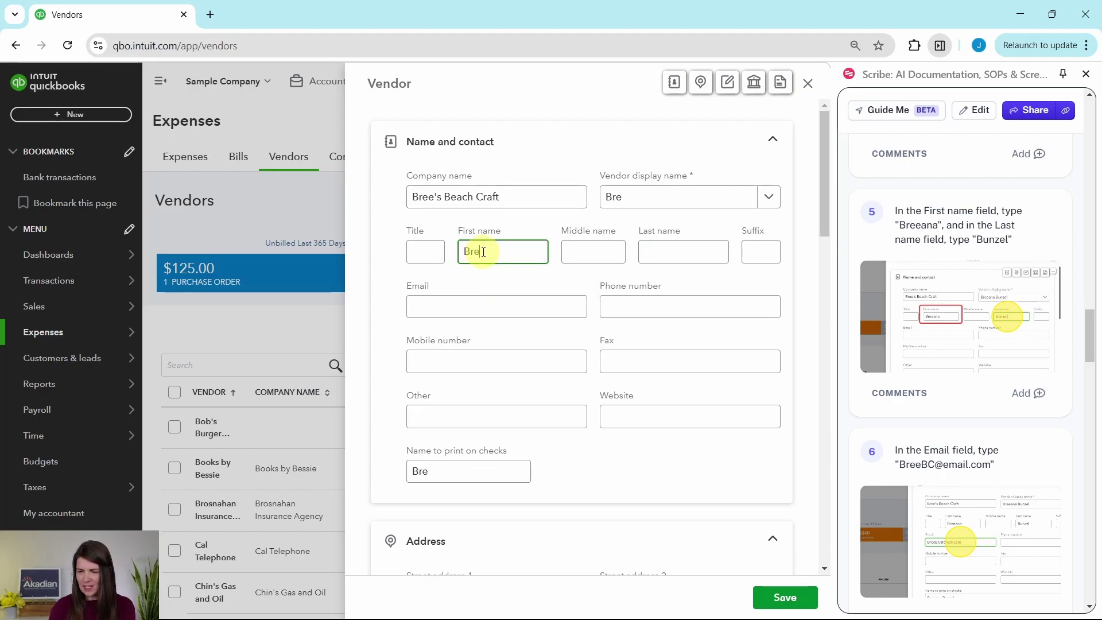
key(Tab)
key(Tab)
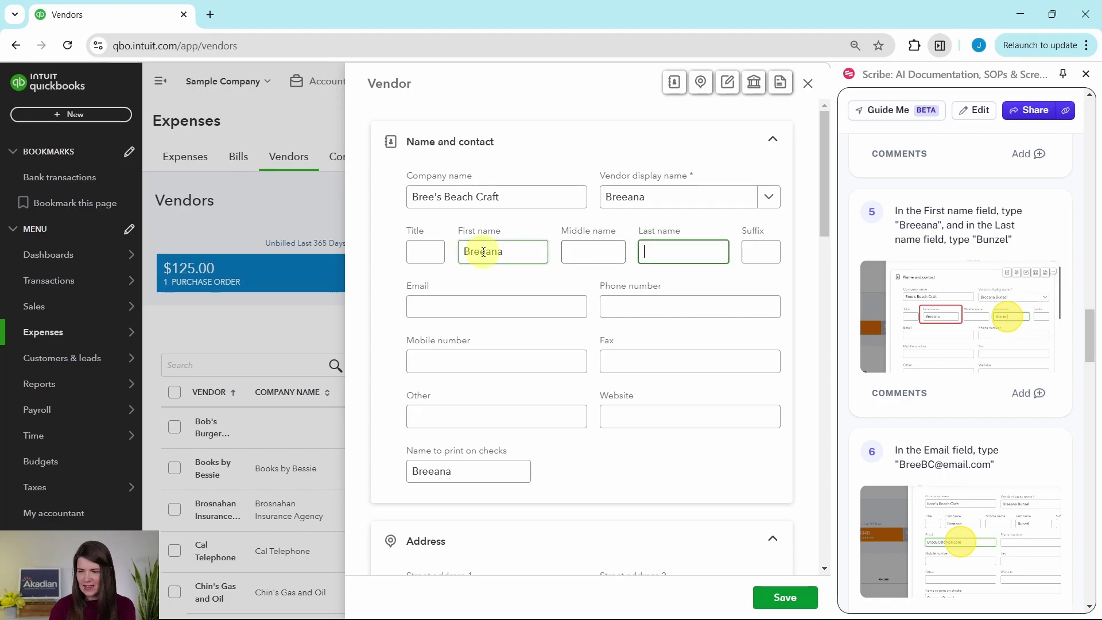
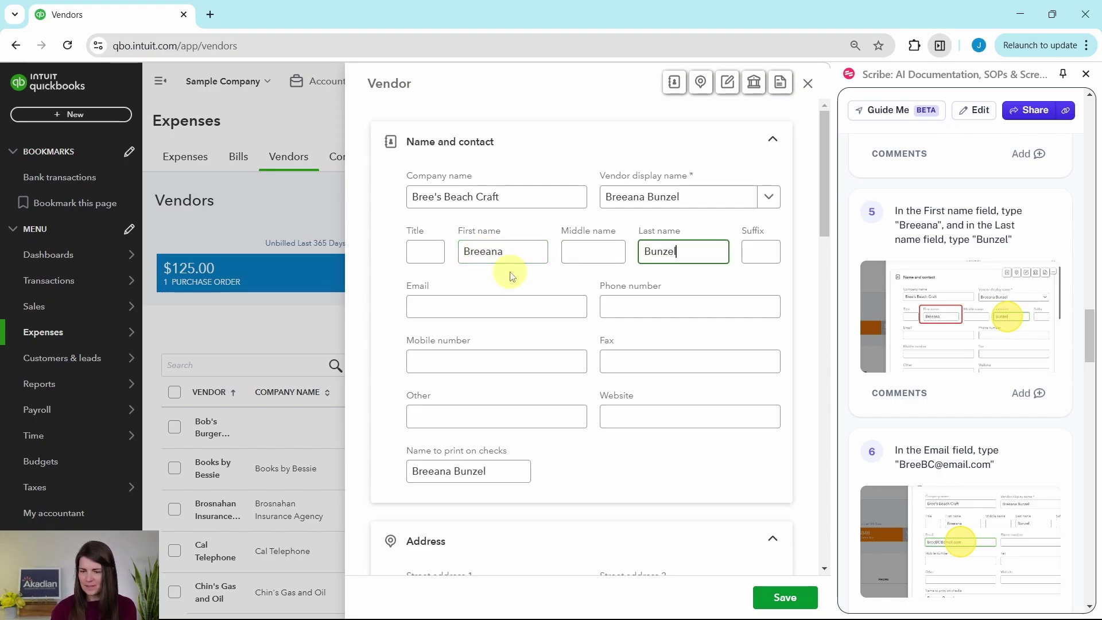
scroll(916, 287, down, 2)
scroll(912, 276, down, 2)
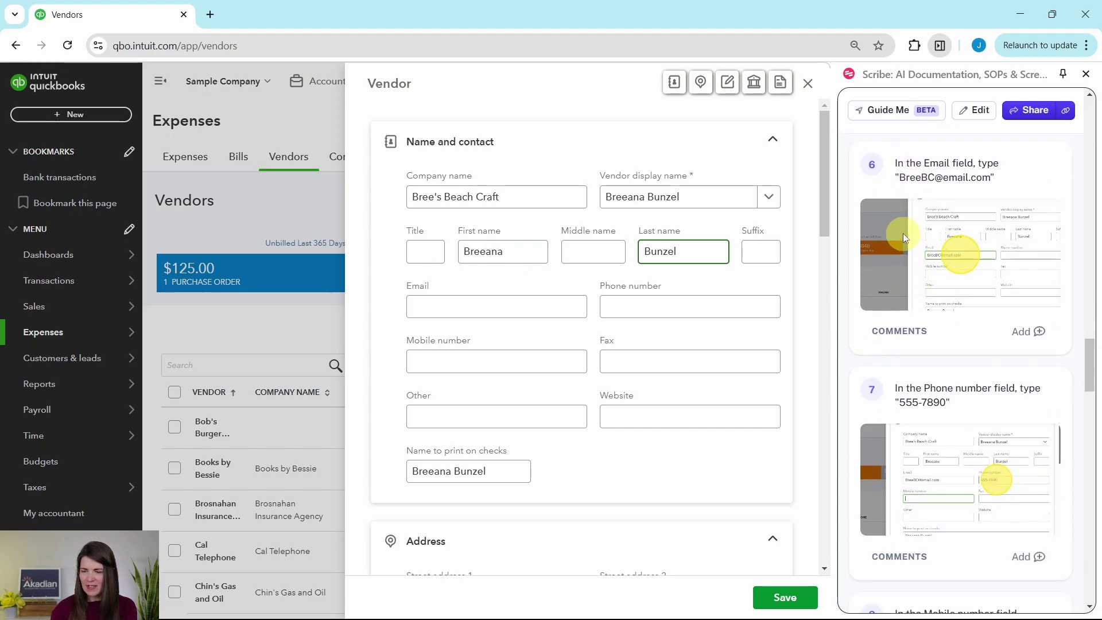
Paste the contact's e-mail address and enter the phone number.
drag(899, 177, 992, 179)
key(ctrl+c)
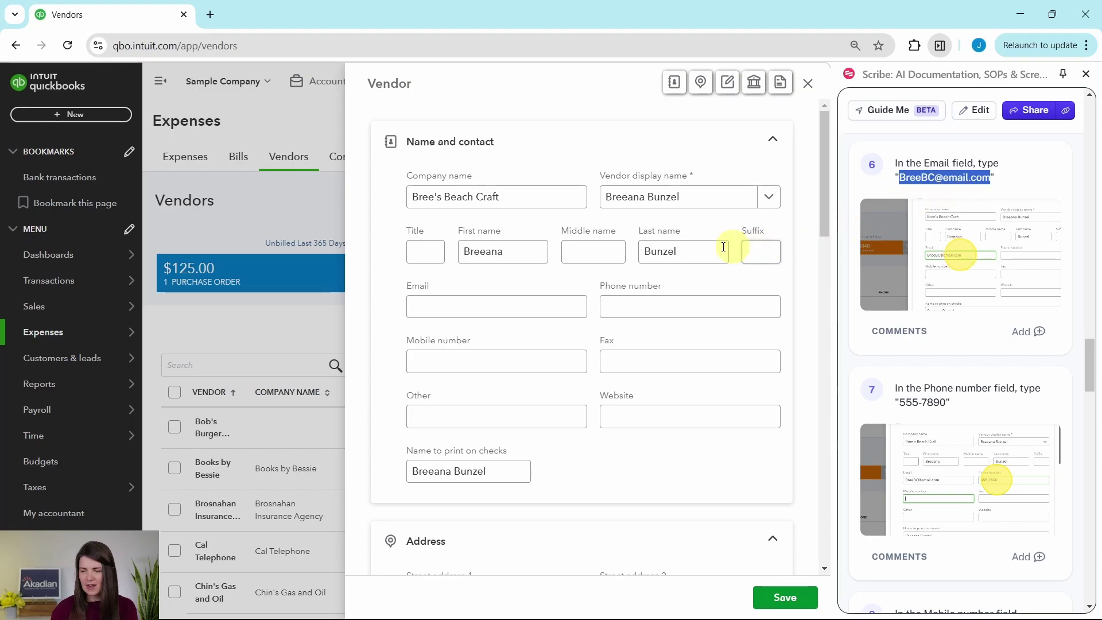
click(453, 307)
key(ctrl+v)
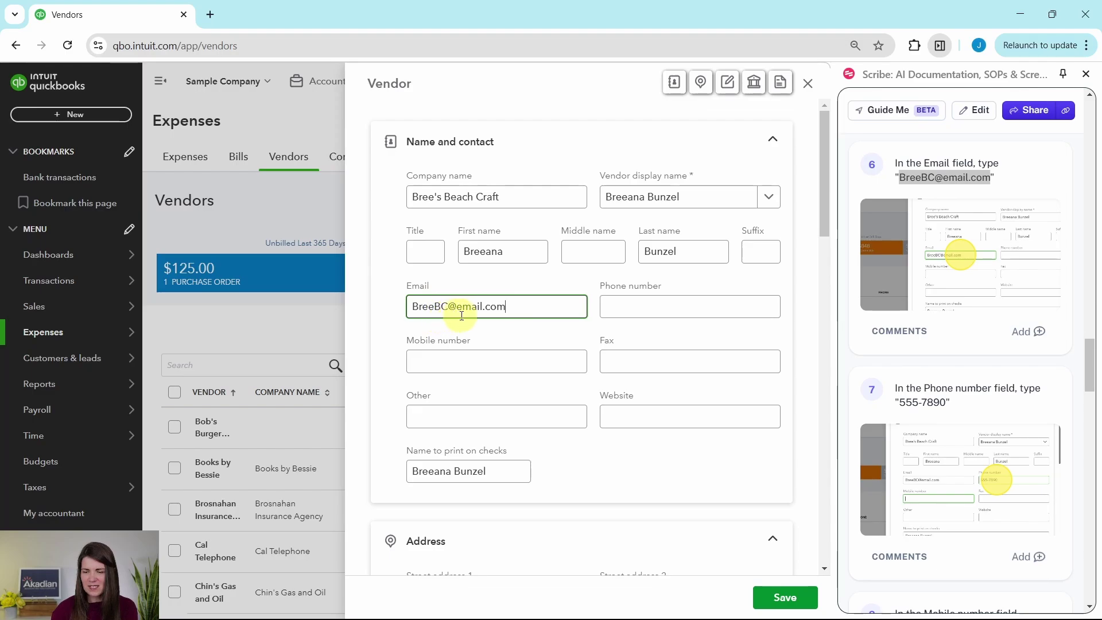
click(727, 315)
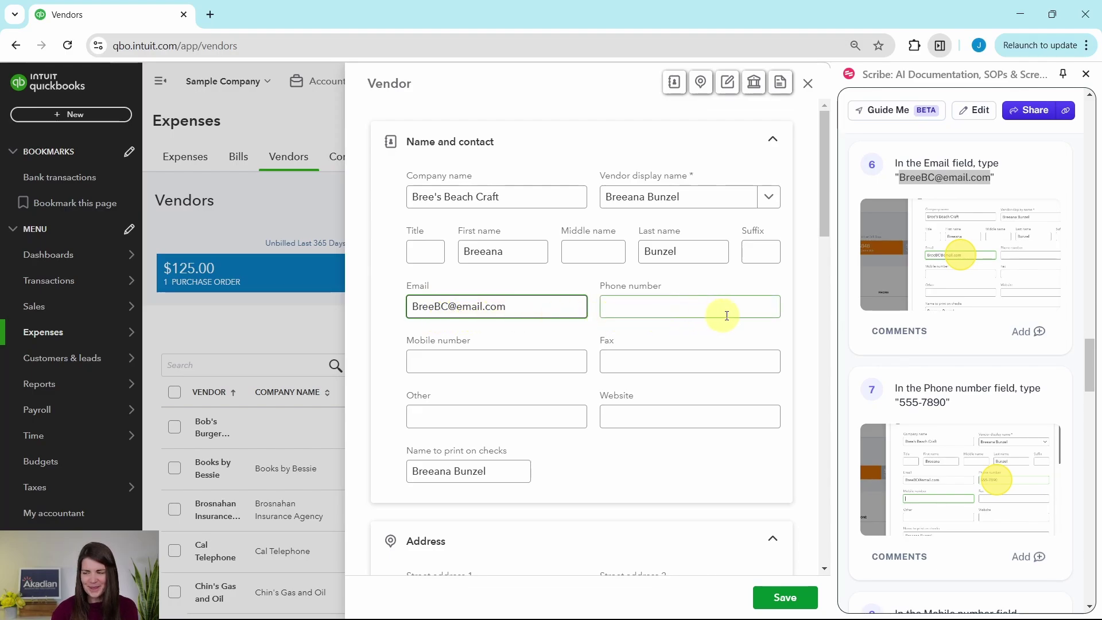
scroll(965, 322, down, 3)
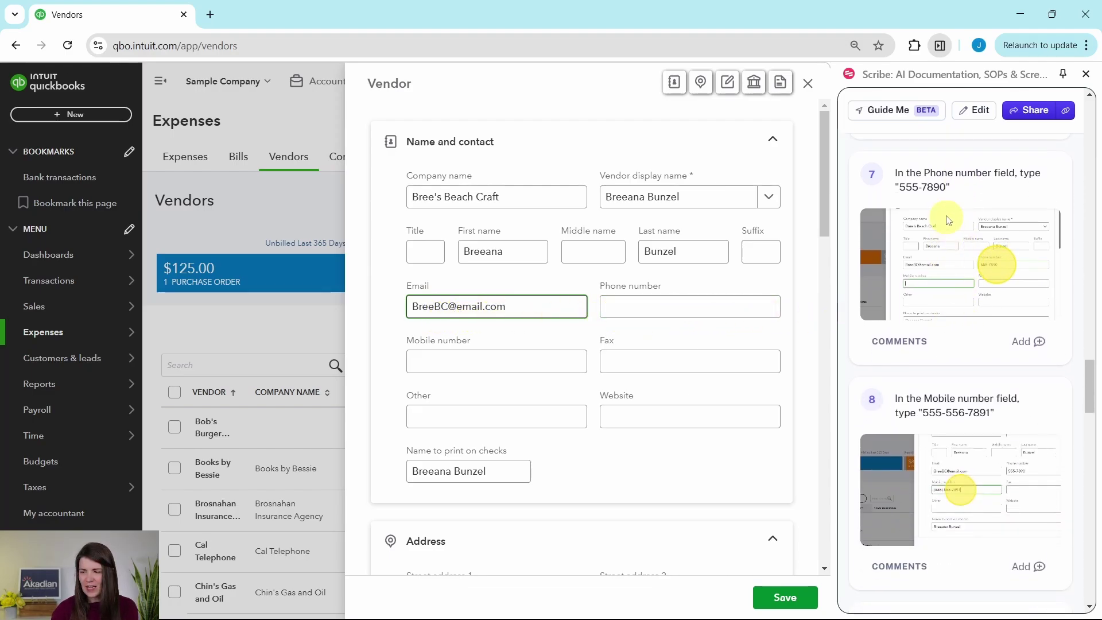
click(648, 310)
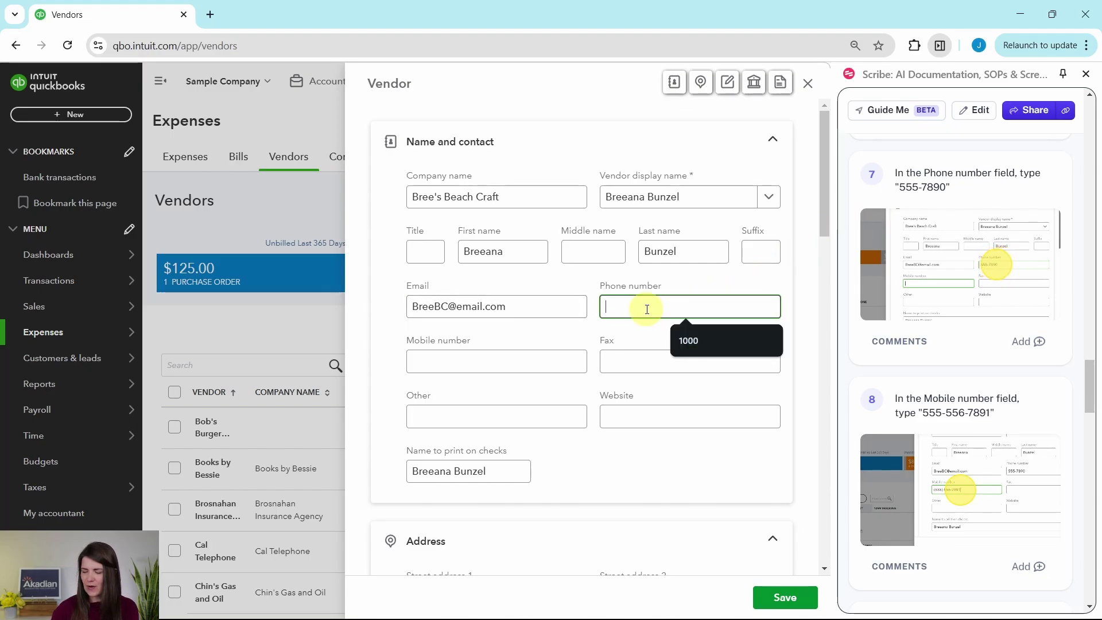
text(555-7890)
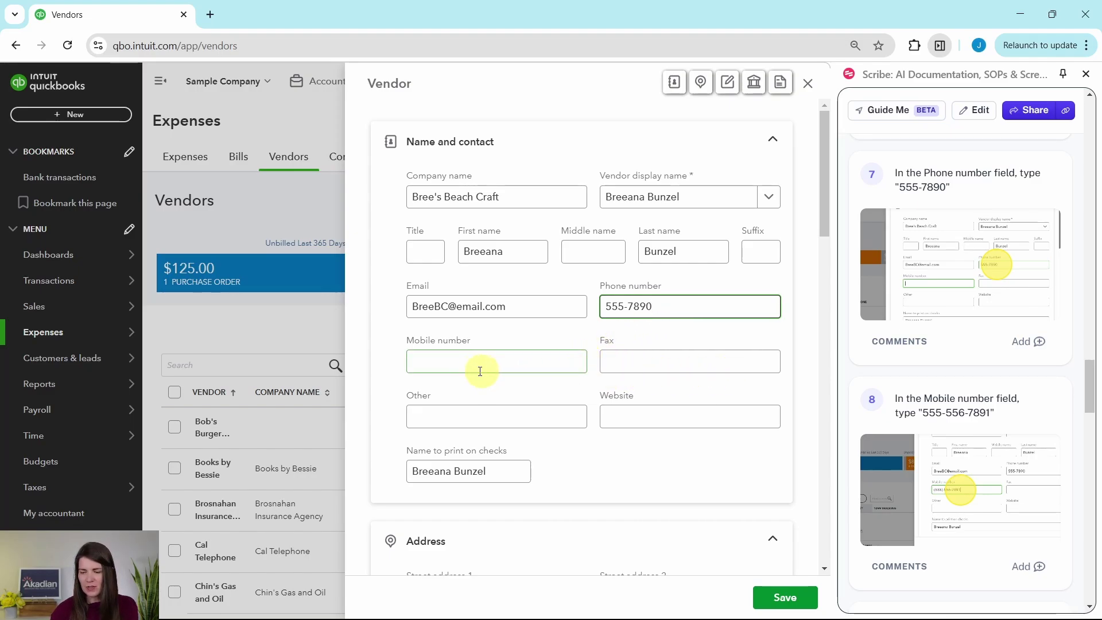
Fill in the contact's mobile number.
click(447, 360)
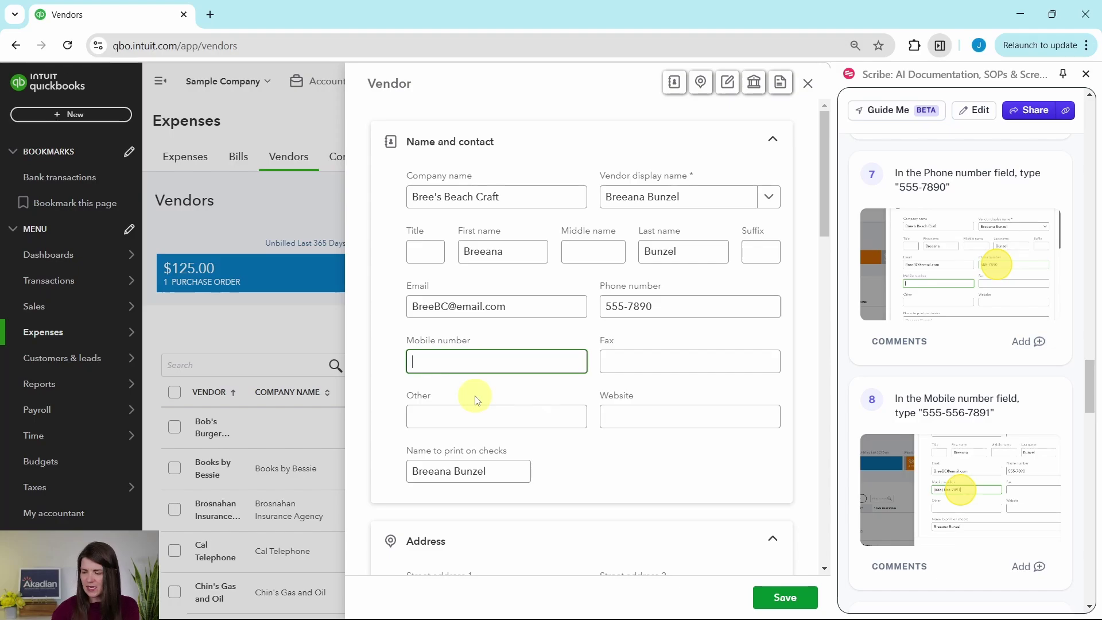
text(555-556-7891)
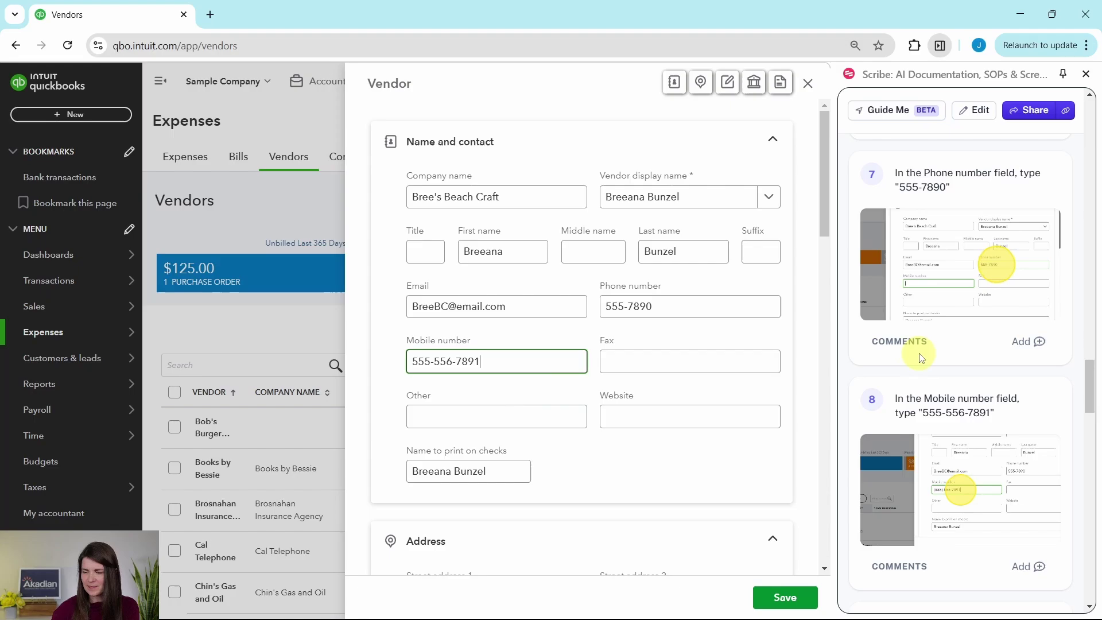
scroll(919, 344, down, 4)
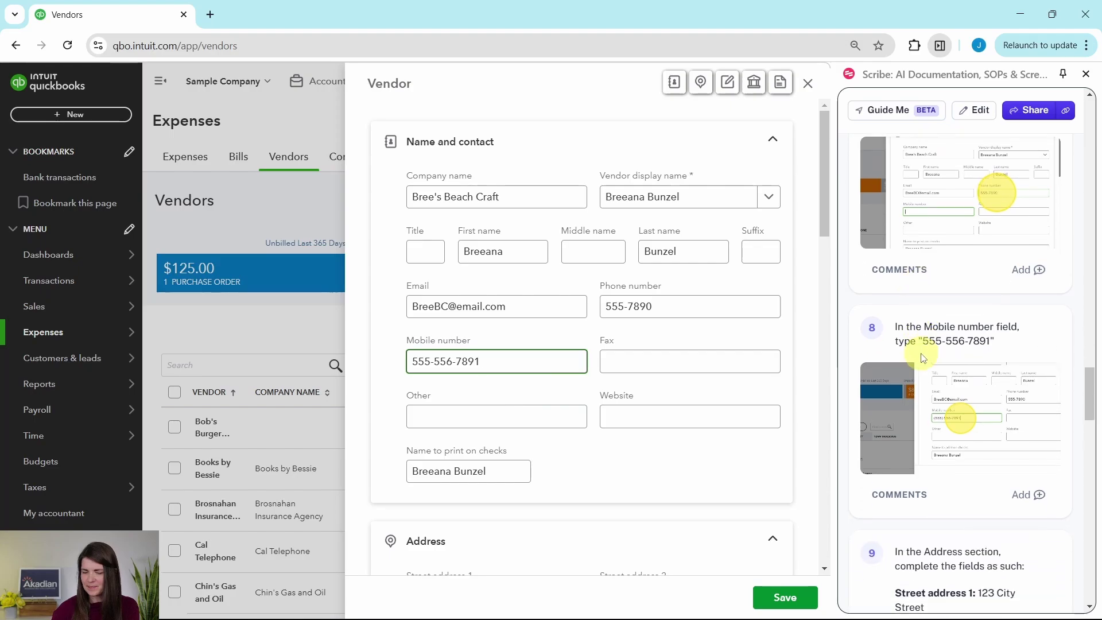
scroll(923, 357, down, 4)
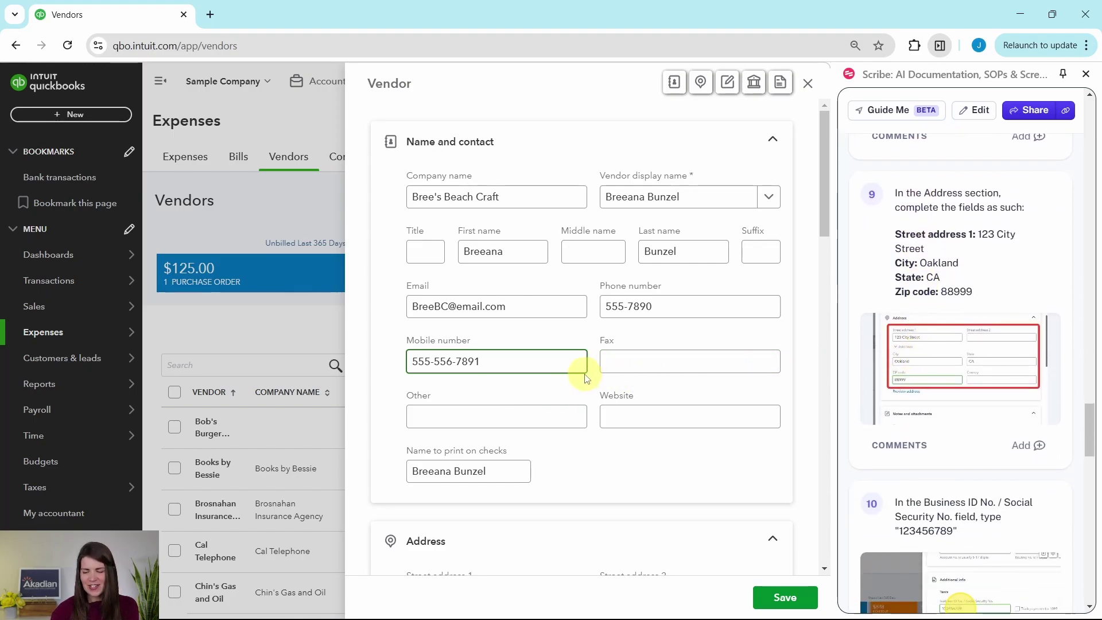
scroll(583, 376, down, 6)
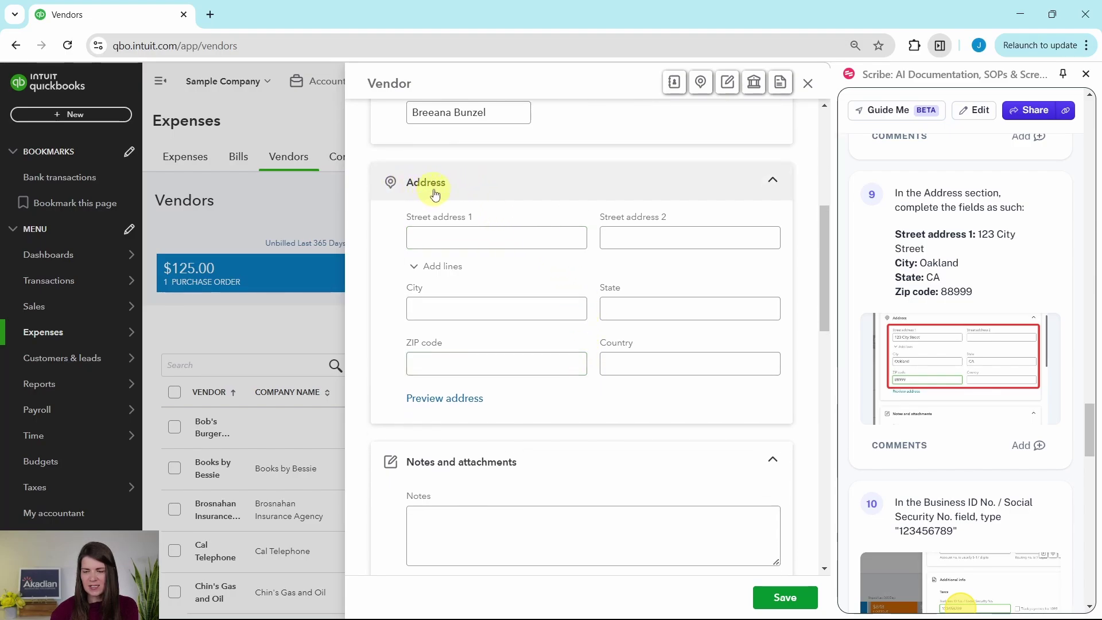
Fill in the vendor's street address, city, state and ZIP code.
click(442, 239)
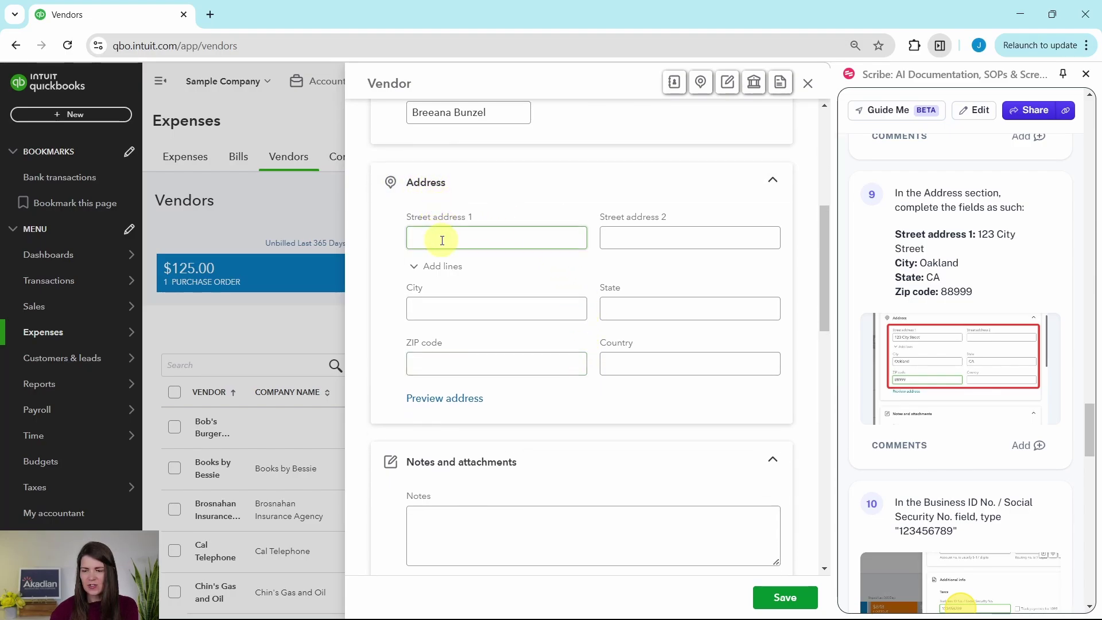
click(443, 241)
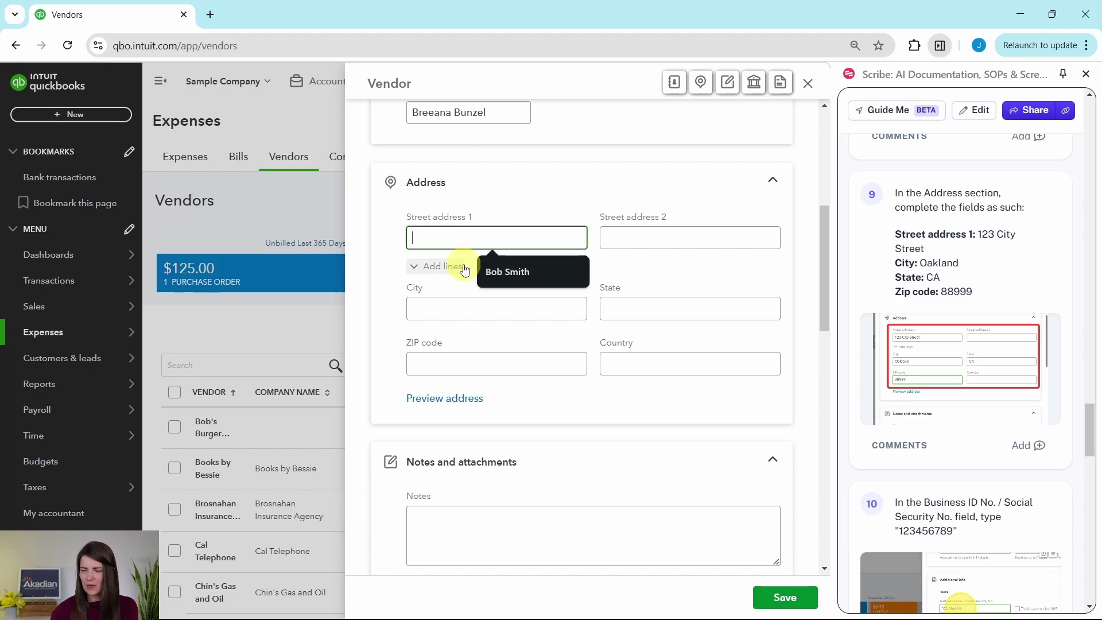
text(123 City Street)
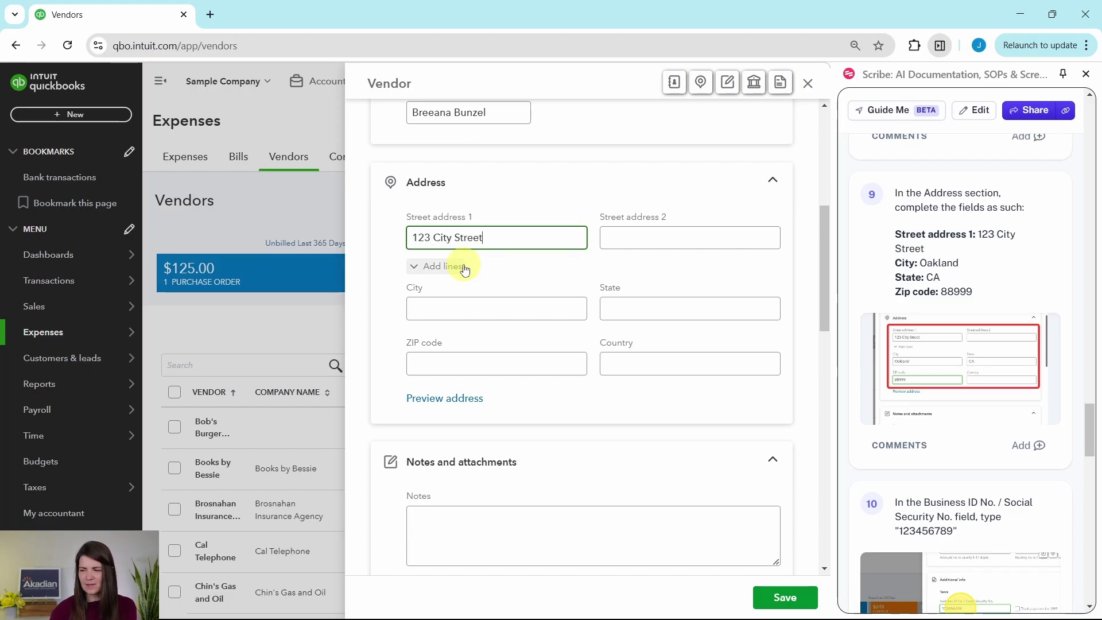
click(468, 310)
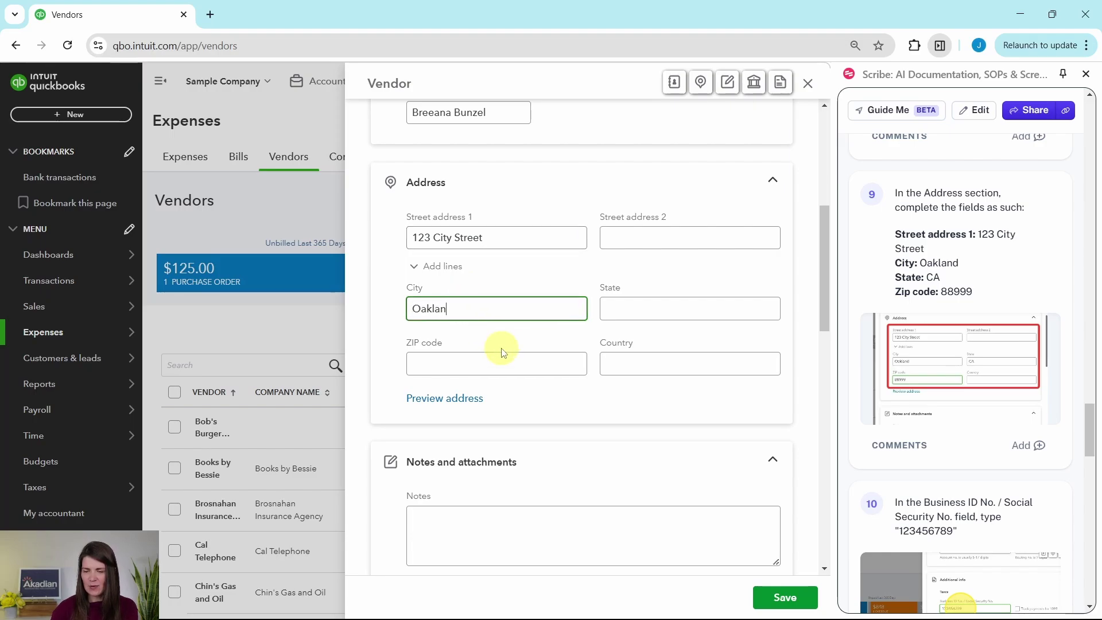
key(Tab)
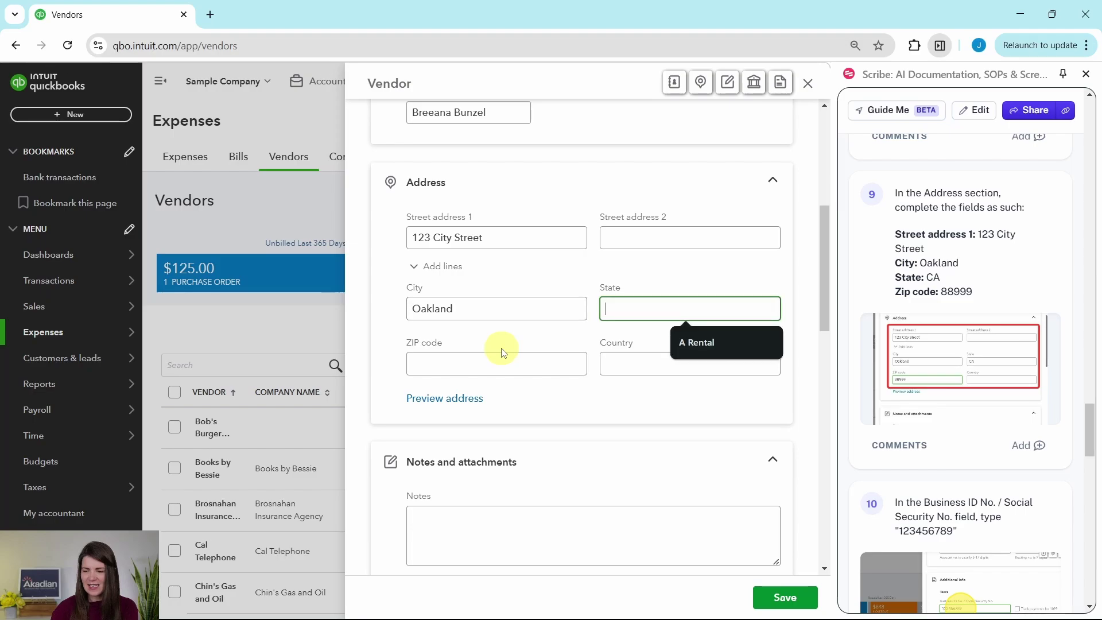
text(CA)
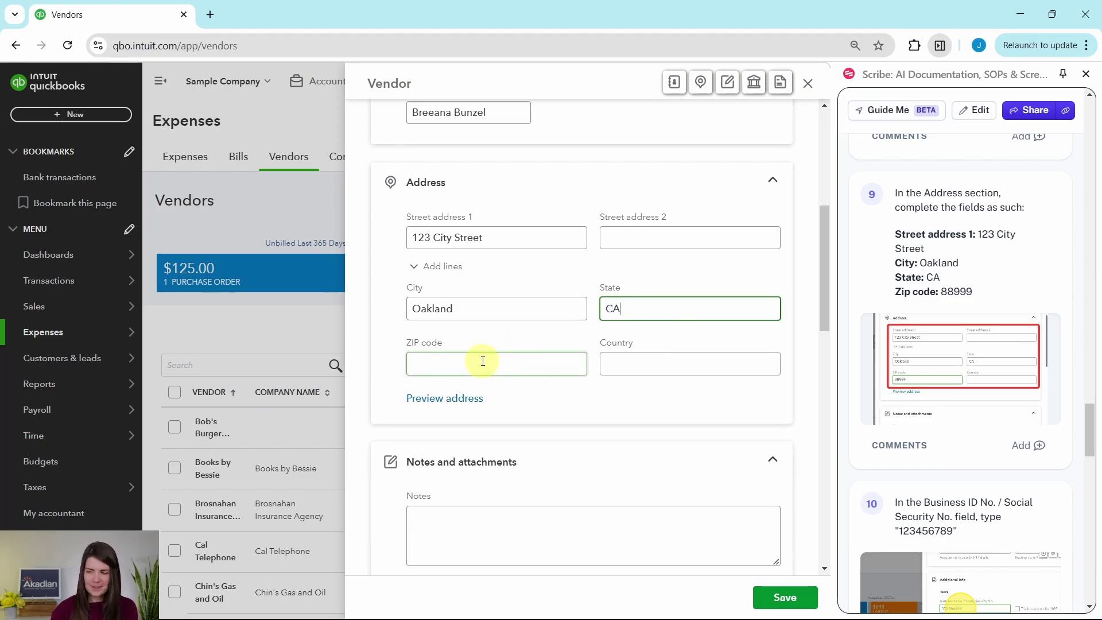
click(483, 362)
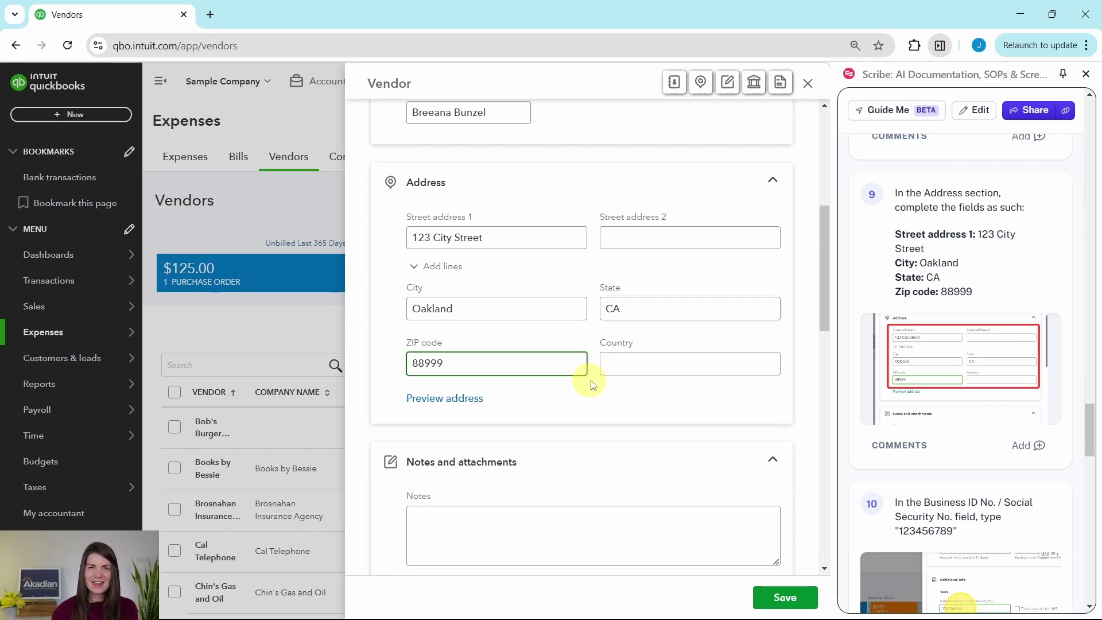
scroll(981, 362, down, 4)
scroll(978, 361, down, 1)
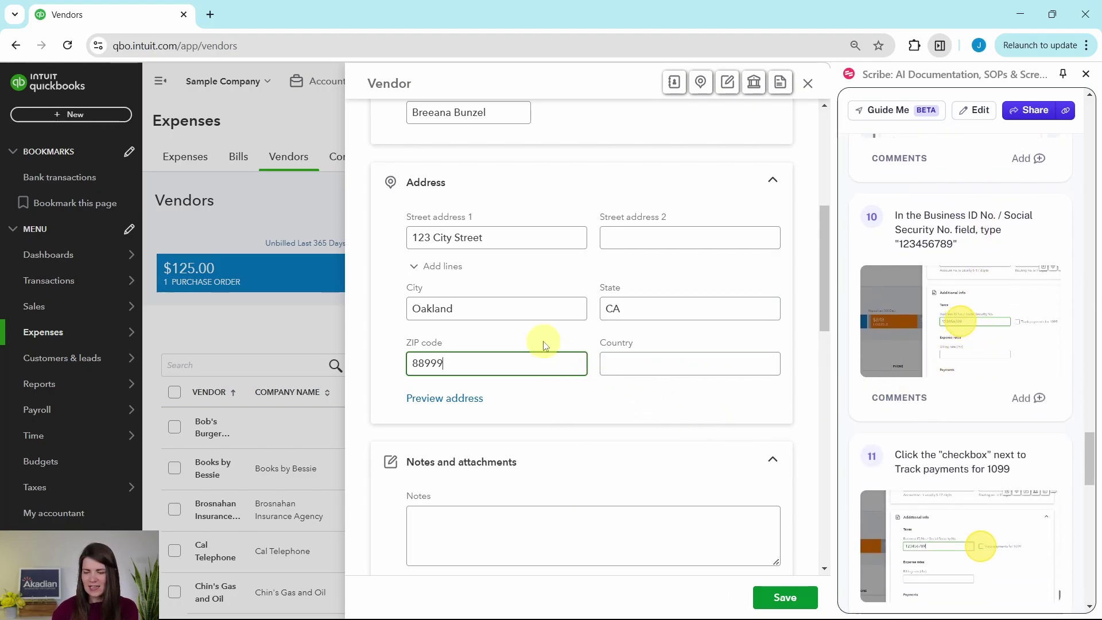
scroll(543, 341, down, 6)
scroll(543, 345, down, 5)
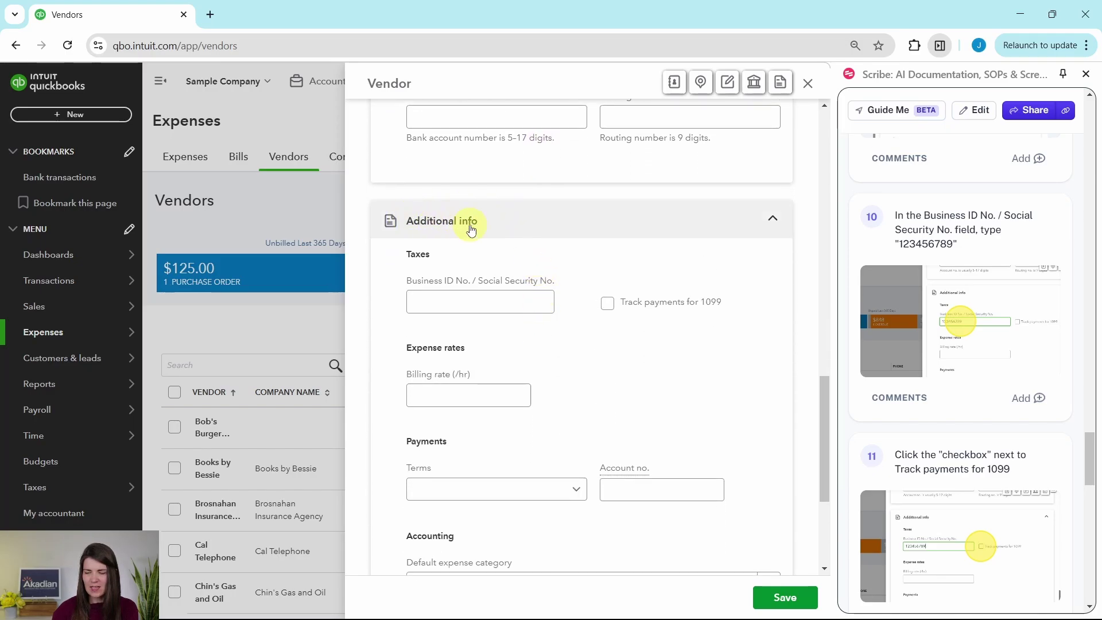
Enter the vendor's business tax ID and turn on 1099 payment tracking.
scroll(468, 229, down, 1)
click(480, 231)
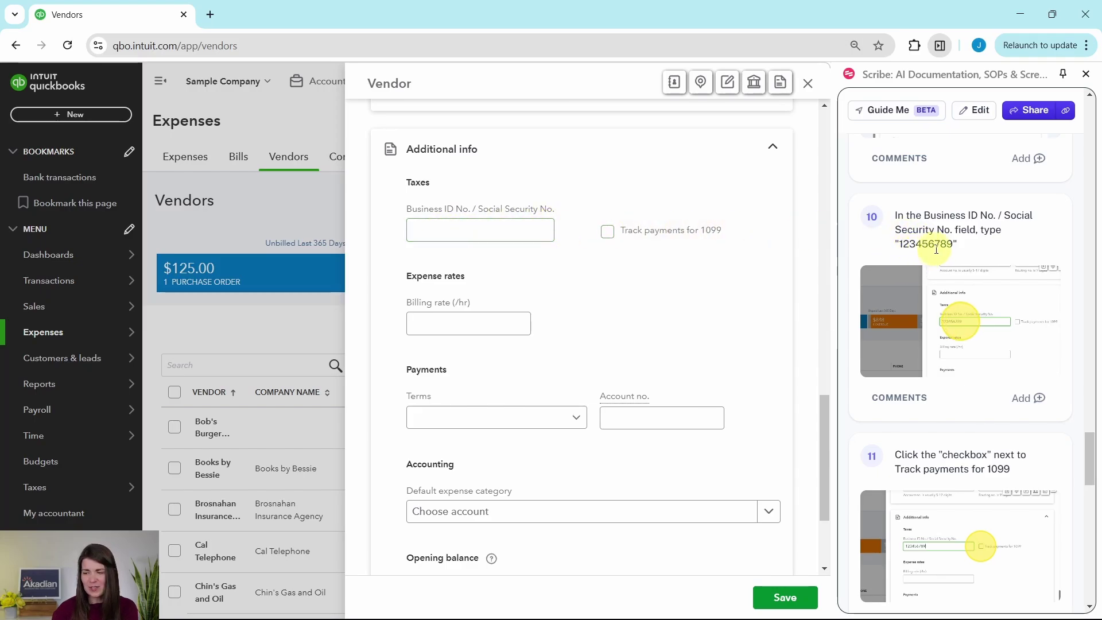
click(420, 232)
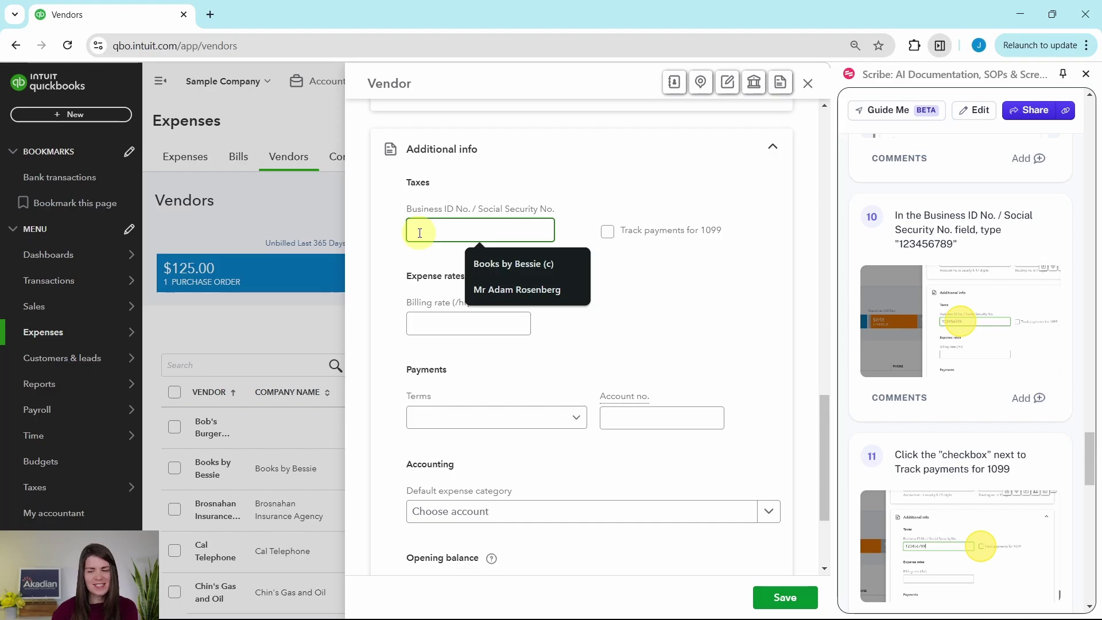
text(123456789)
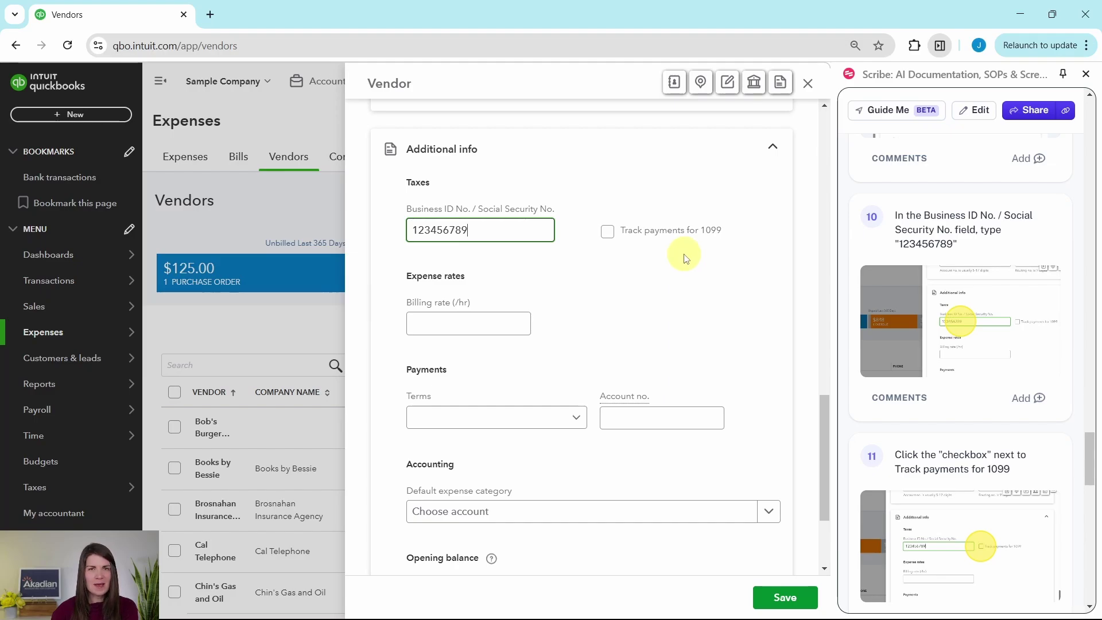
click(609, 232)
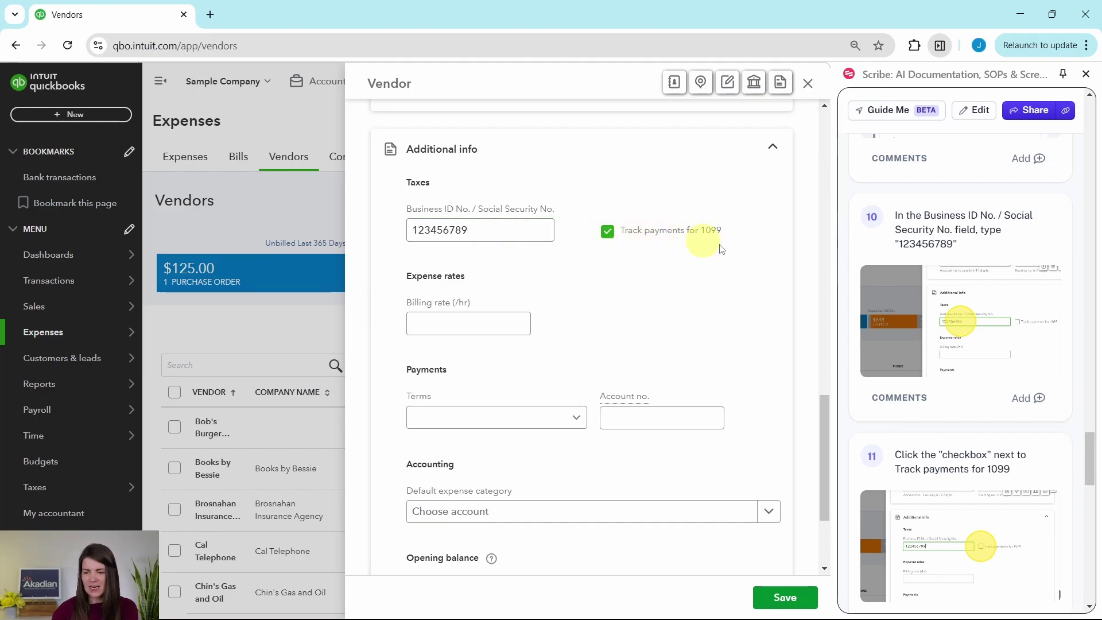
scroll(955, 303, down, 5)
scroll(956, 308, down, 3)
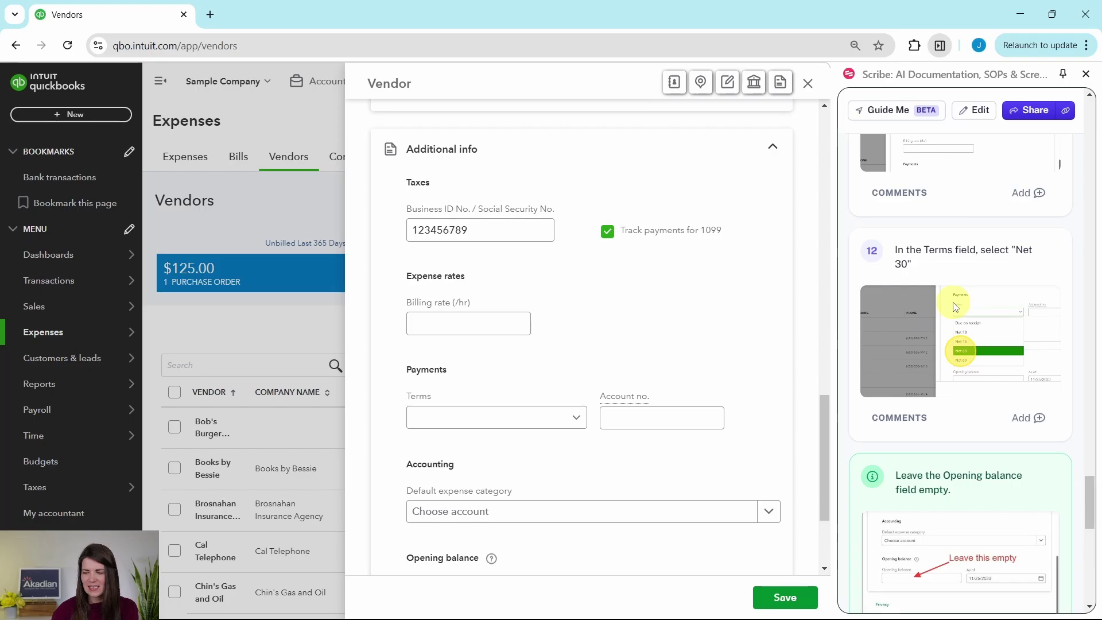
scroll(956, 307, down, 1)
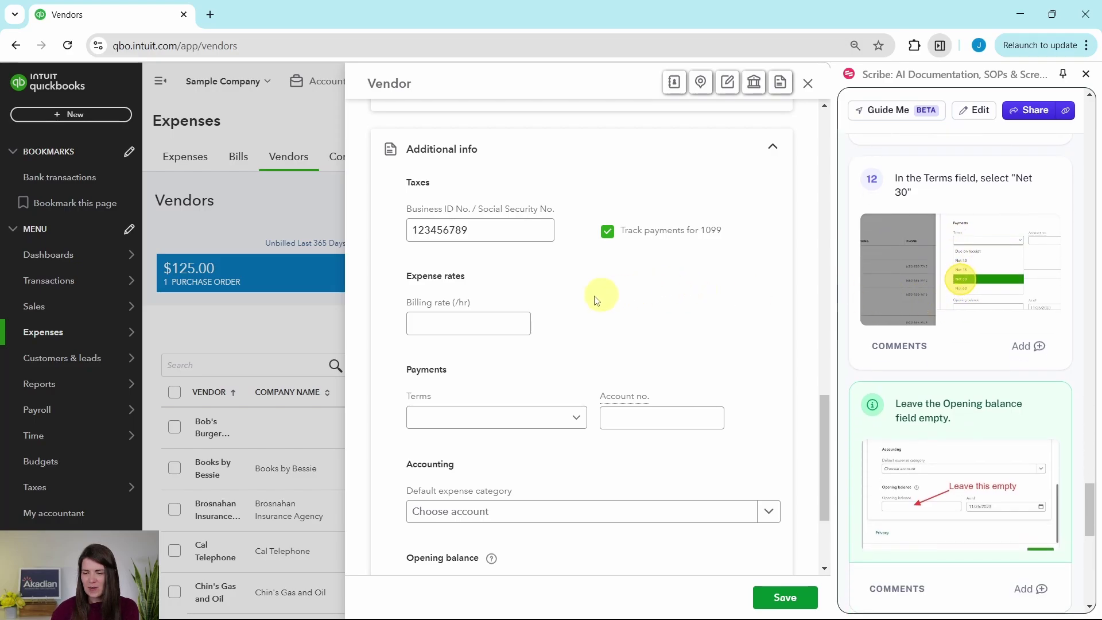
scroll(591, 308, down, 1)
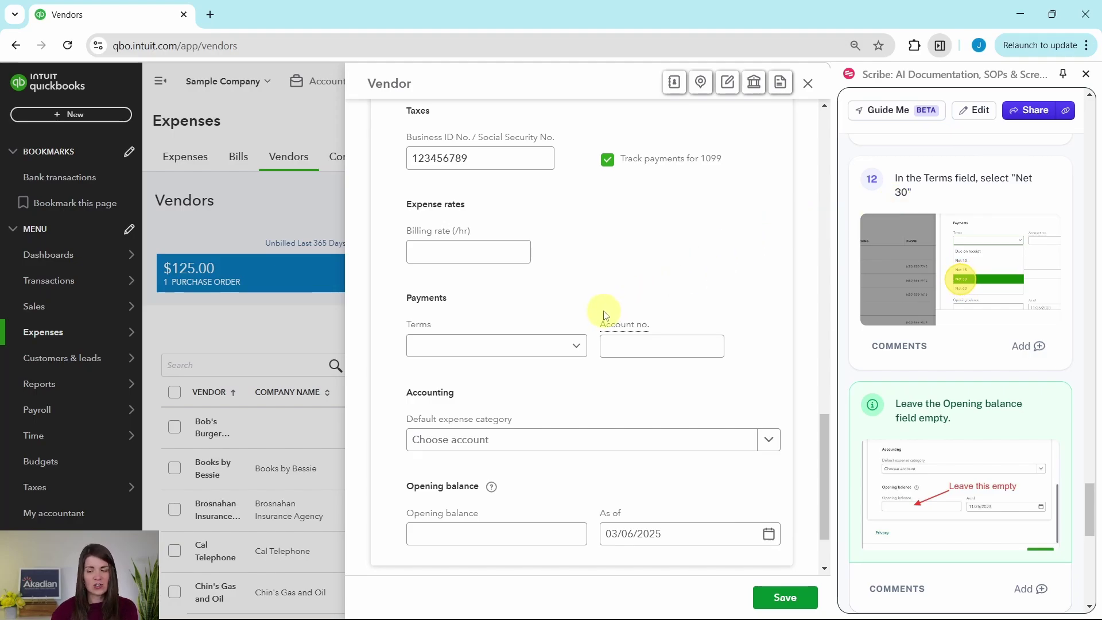
Set the payment terms to Net 30 and save the new vendor.
click(578, 348)
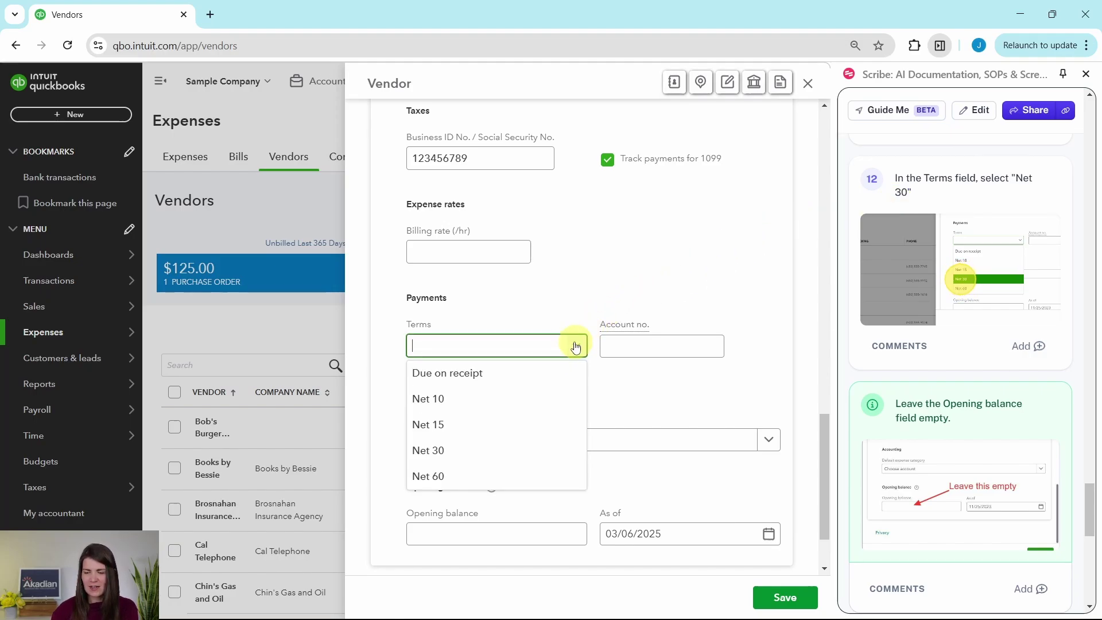
click(427, 453)
scroll(428, 452, down, 2)
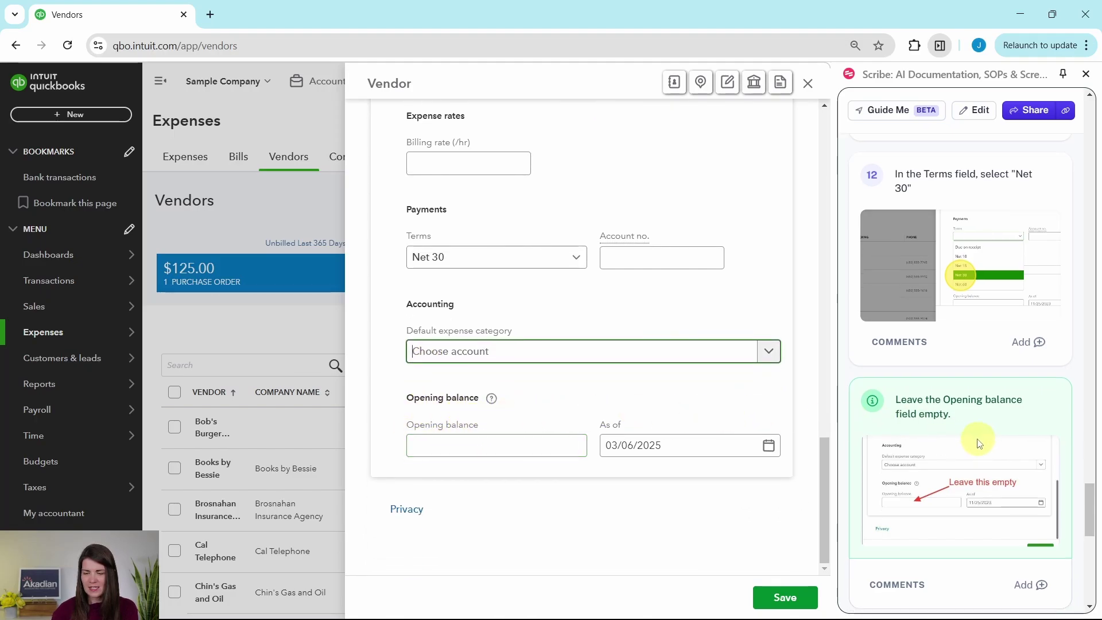
scroll(976, 438, down, 7)
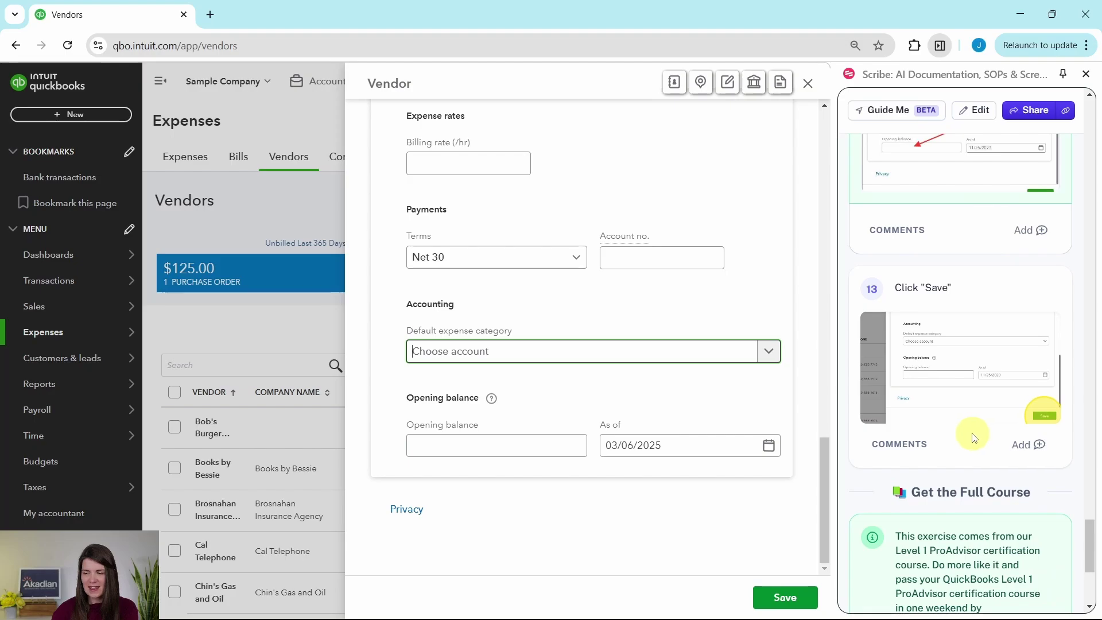
click(786, 598)
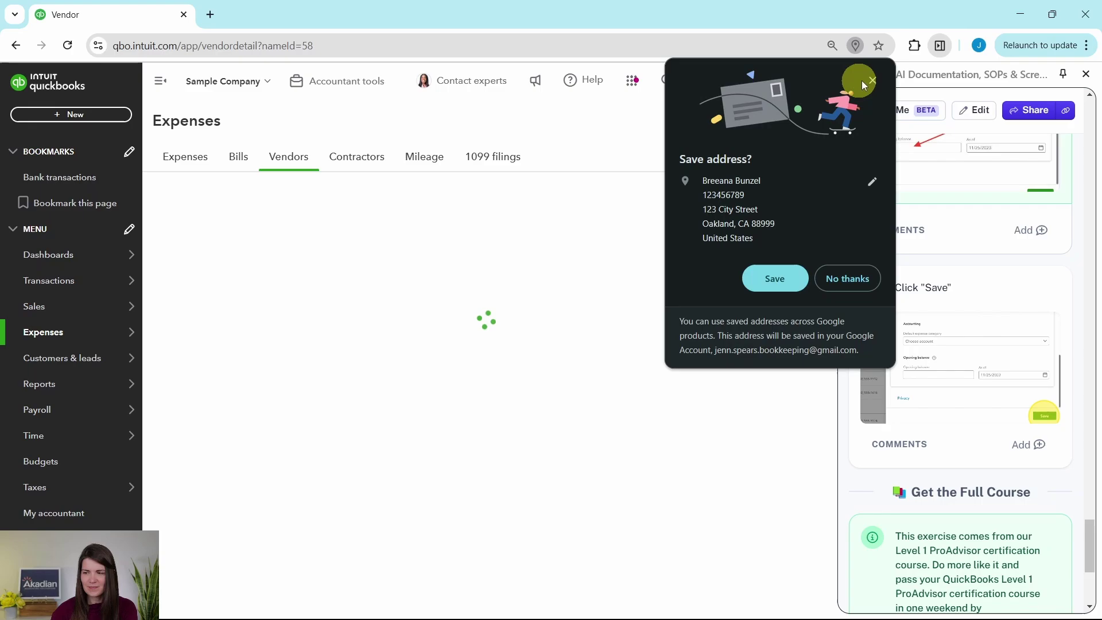
Dismiss the browser's save-address prompt and return to the vendor list showing Bree's Beach Craft.
click(871, 80)
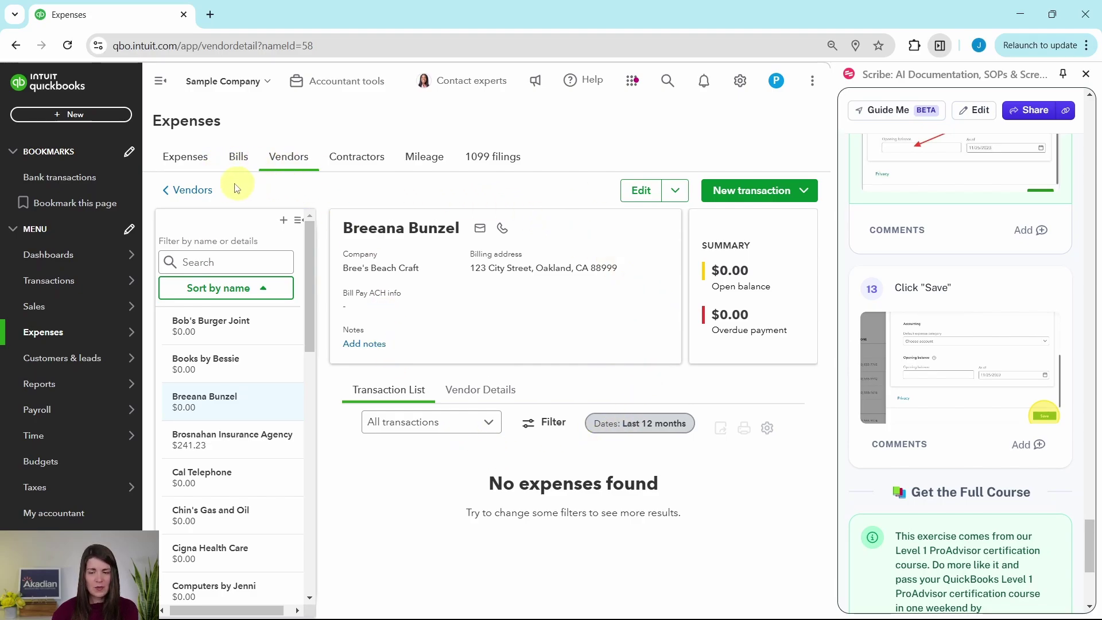
click(194, 191)
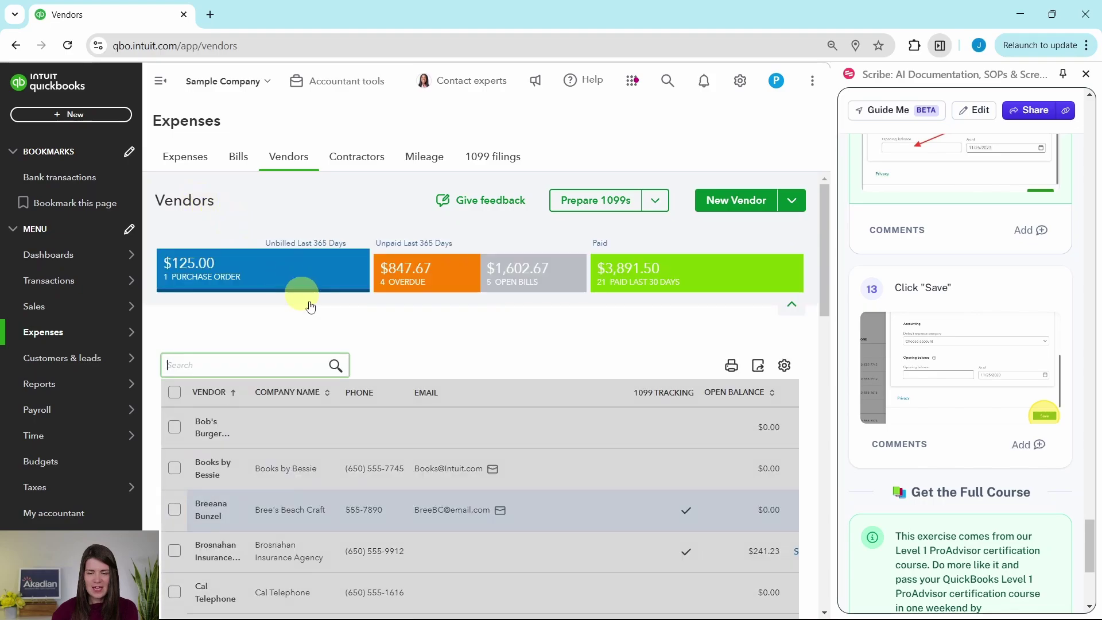
scroll(339, 502, down, 1)
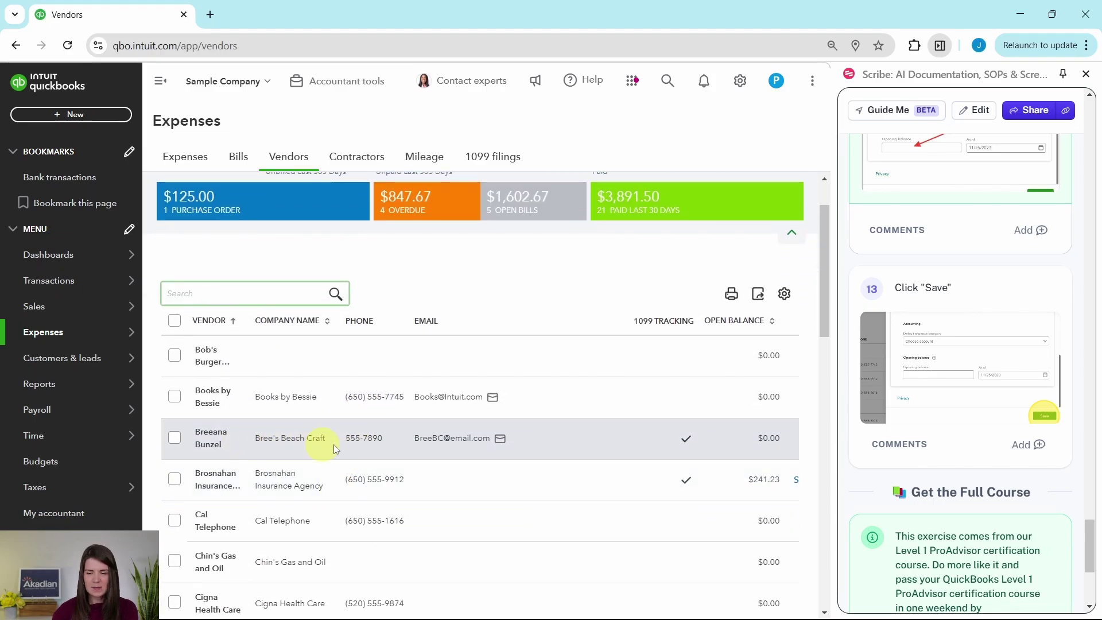